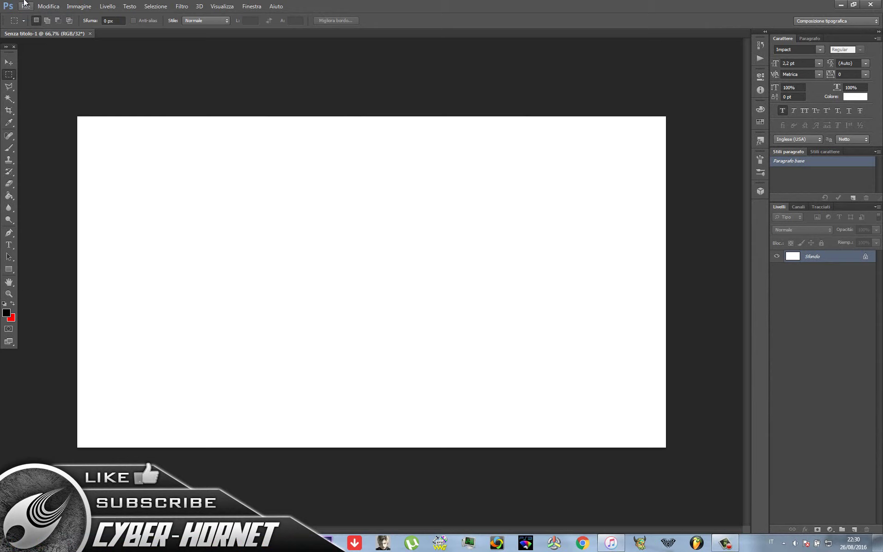
# - Place the AfterHours01 image from the #DoWerk folder onto the blank canvas
pyautogui.click(25, 6)
pyautogui.click(46, 154)
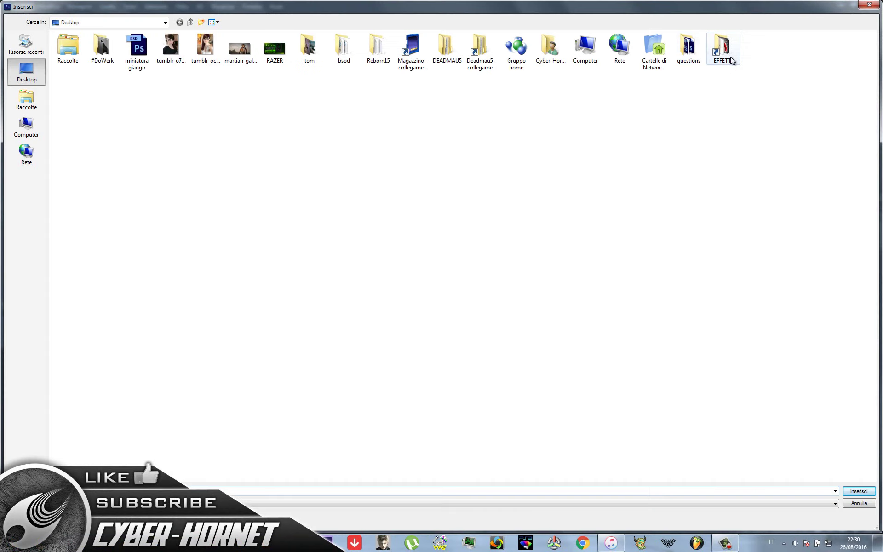
pyautogui.doubleClick(102, 48)
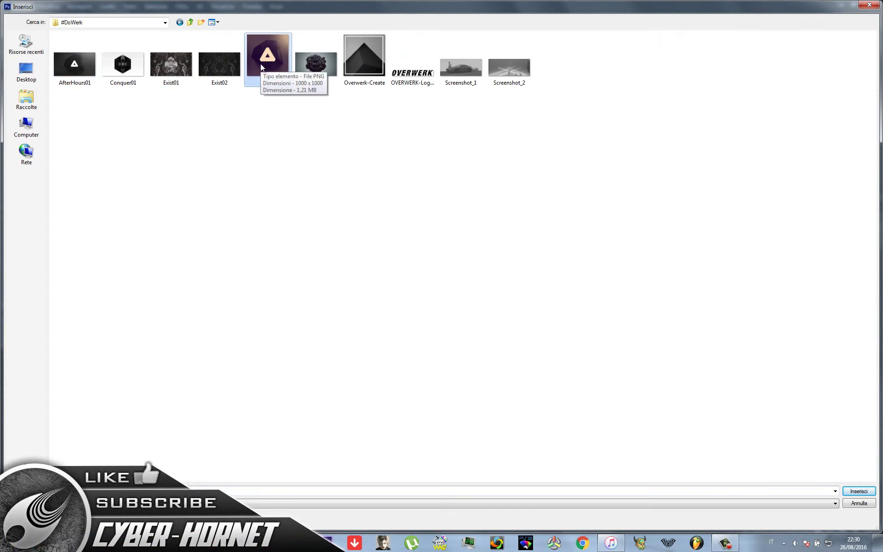
pyautogui.doubleClick(75, 65)
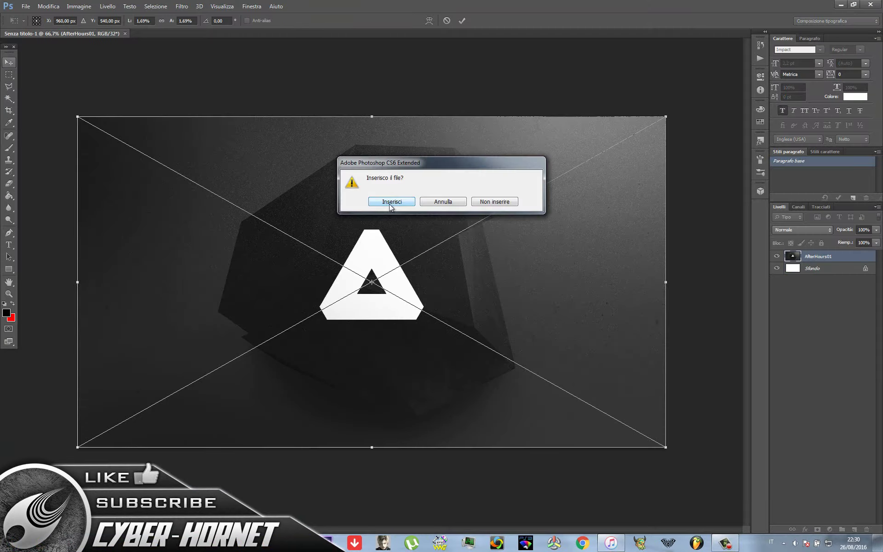
pyautogui.click(390, 203)
# - Try to select the white triangle with the Magic Wand, then dismiss the 32-bit error
pyautogui.press('w')
pyautogui.click(390, 298)
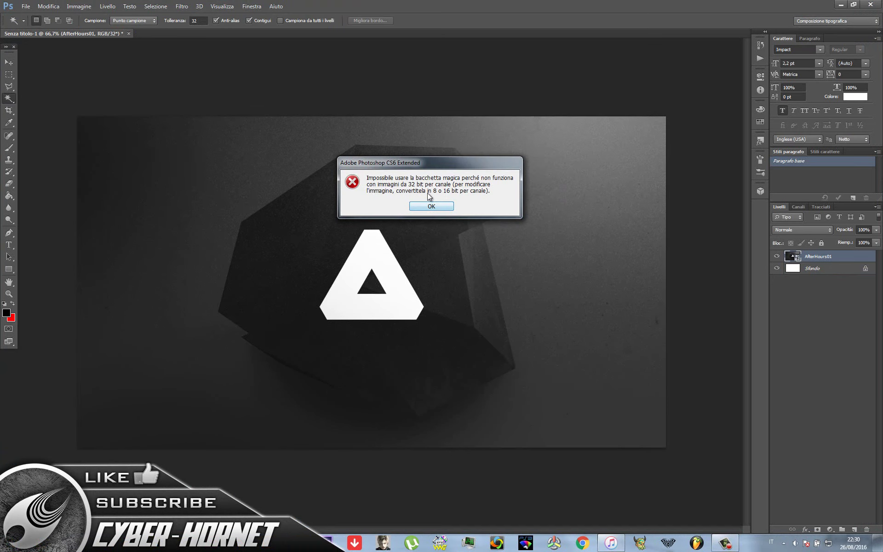
pyautogui.click(431, 206)
# - Convert the image with HDR Toning, merging the layers
pyautogui.click(79, 6)
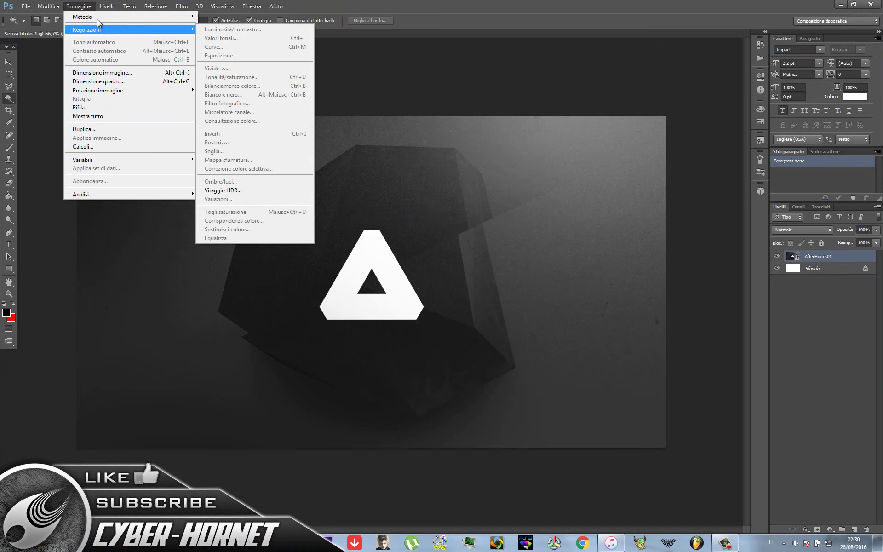
pyautogui.click(221, 90)
pyautogui.click(390, 206)
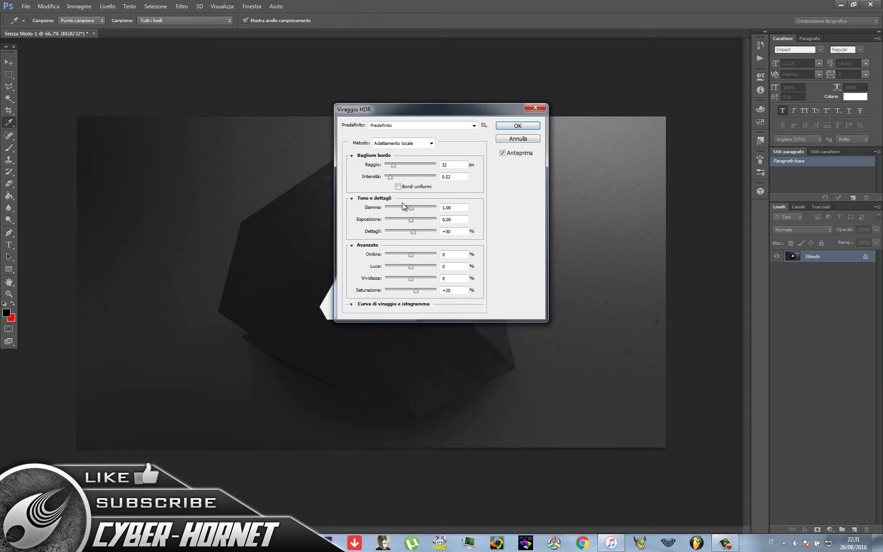
pyautogui.click(518, 126)
# - Copy the triangle to a new layer, hide the original, and enlarge the triangle
pyautogui.hotkey('ctrl', 'j')
pyautogui.click(777, 268)
pyautogui.hotkey('ctrl', 't')
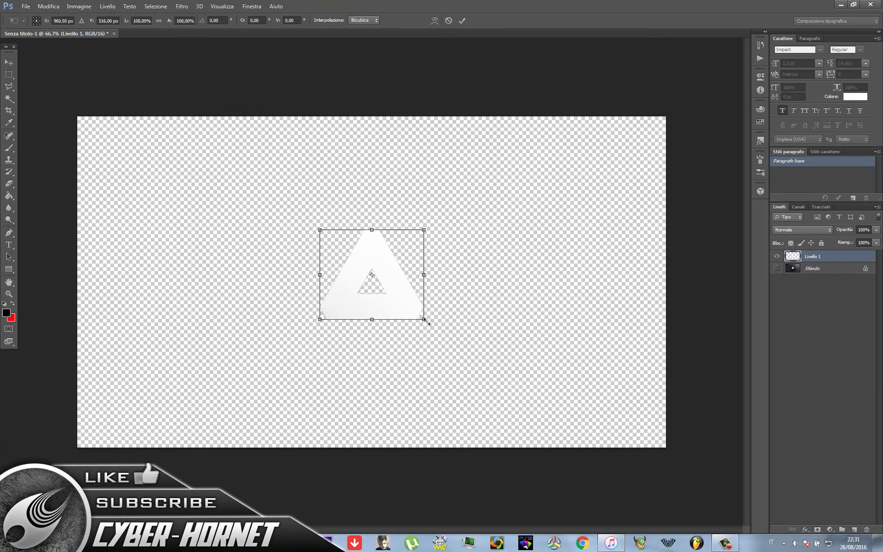
pyautogui.moveTo(427, 322)
pyautogui.mouseDown()
pyautogui.moveTo(488, 371)
pyautogui.moveTo(458, 339)
pyautogui.mouseUp()
pyautogui.press('Return')
pyautogui.click(611, 544)
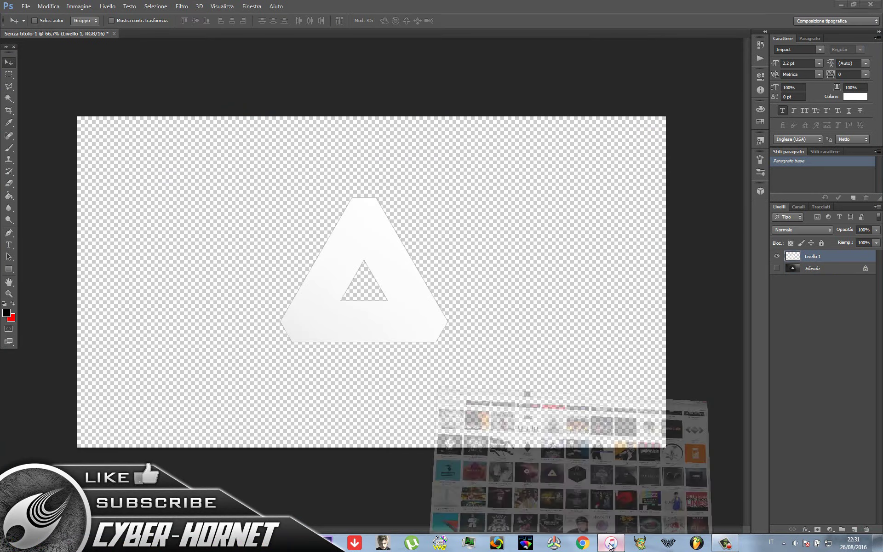
# - Give the triangle layer a white Color Overlay style
pyautogui.doubleClick(837, 256)
pyautogui.click(795, 219)
pyautogui.click(843, 315)
pyautogui.click(856, 205)
# - Show the background, convert it to an editable layer, and apply a black Color Overlay
pyautogui.click(777, 286)
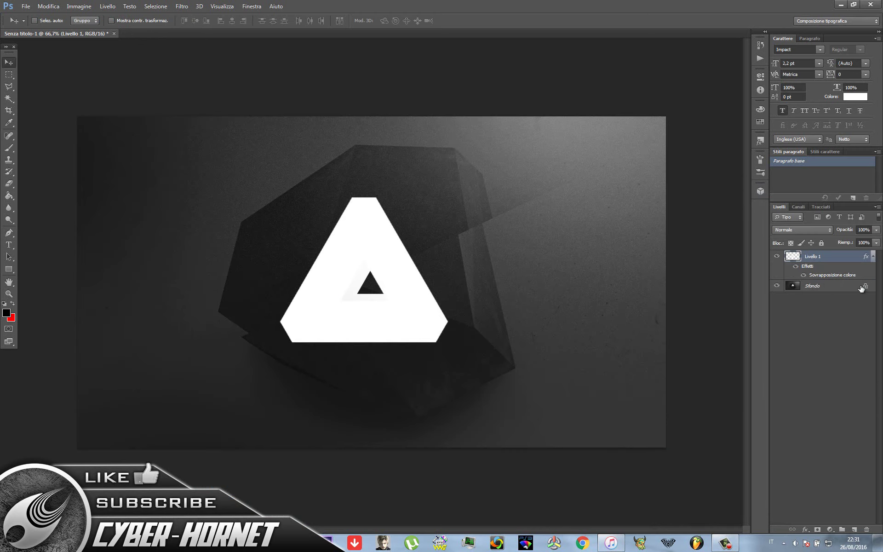
pyautogui.doubleClick(862, 288)
pyautogui.click(517, 173)
pyautogui.doubleClick(824, 286)
pyautogui.click(616, 298)
pyautogui.click(795, 220)
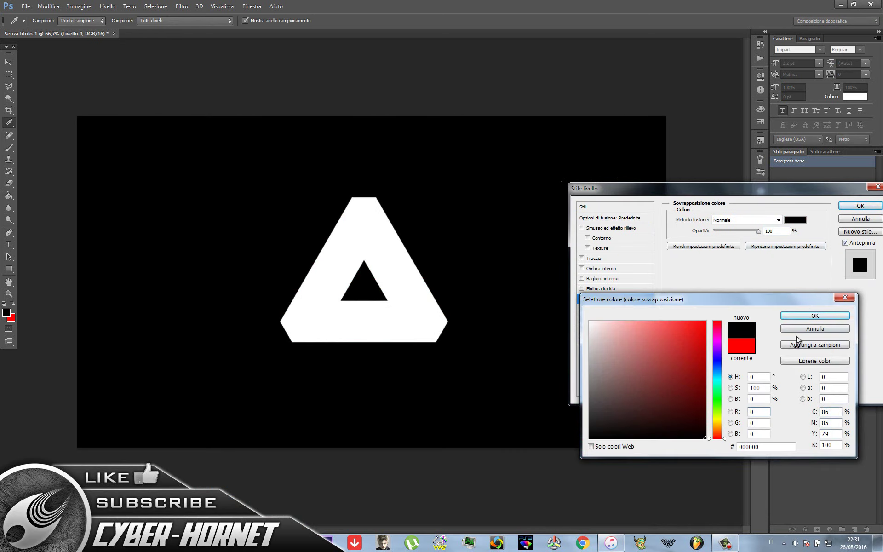
pyautogui.click(815, 316)
pyautogui.click(860, 205)
pyautogui.click(182, 6)
pyautogui.press('Escape')
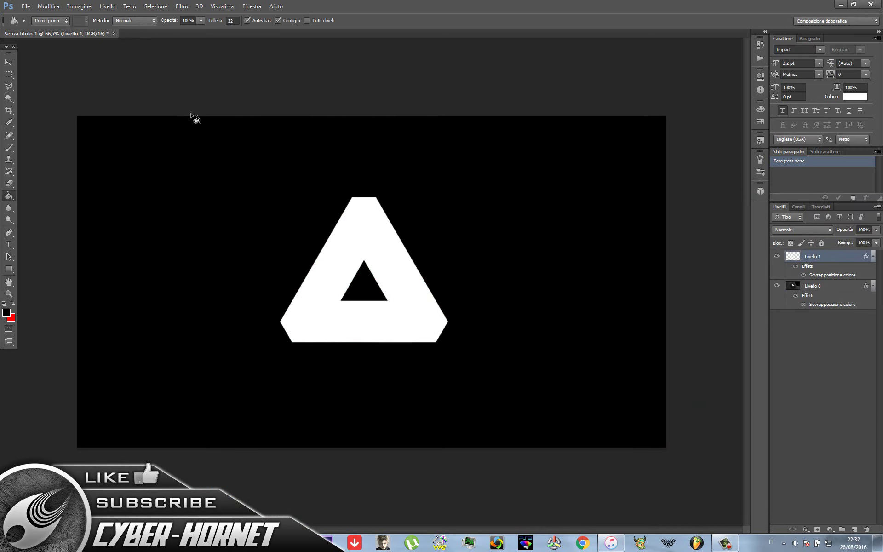
pyautogui.click(26, 6)
# - Place the OVERWERK-Logo-hi_res image and scale it down
pyautogui.click(57, 168)
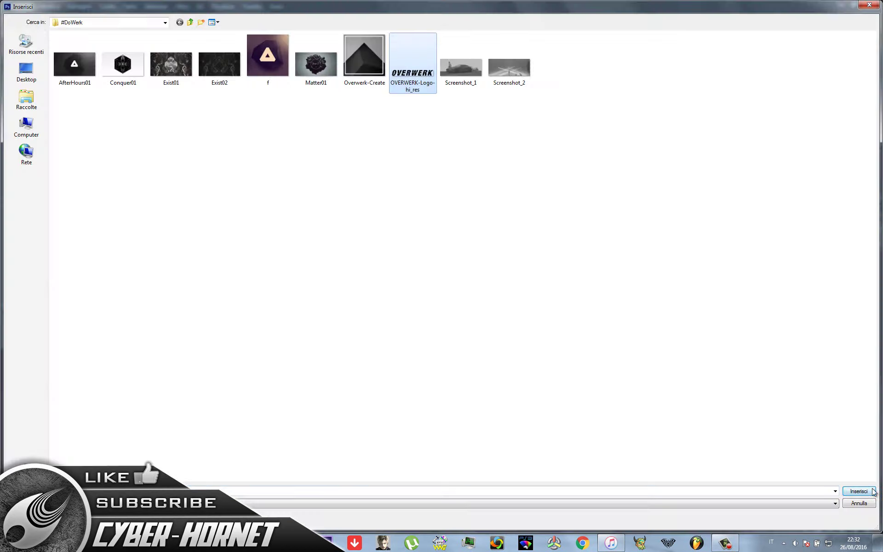
pyautogui.click(873, 491)
pyautogui.moveTo(666, 237); pyautogui.dragTo(301, 292)
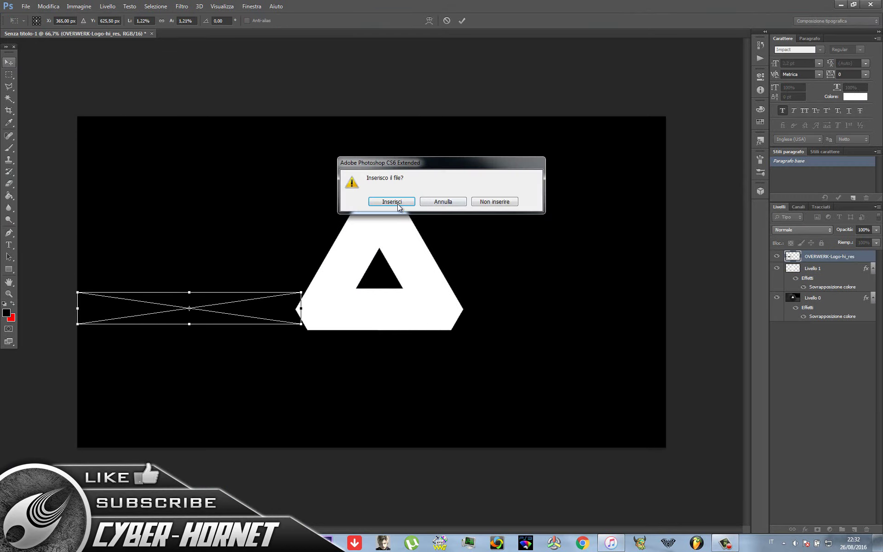
pyautogui.click(391, 202)
# - Paste the triangle's white overlay style onto the OVERWERK logo and nudge it under the triangle
pyautogui.rightClick(844, 269)
pyautogui.click(736, 329)
pyautogui.rightClick(827, 257)
pyautogui.click(748, 367)
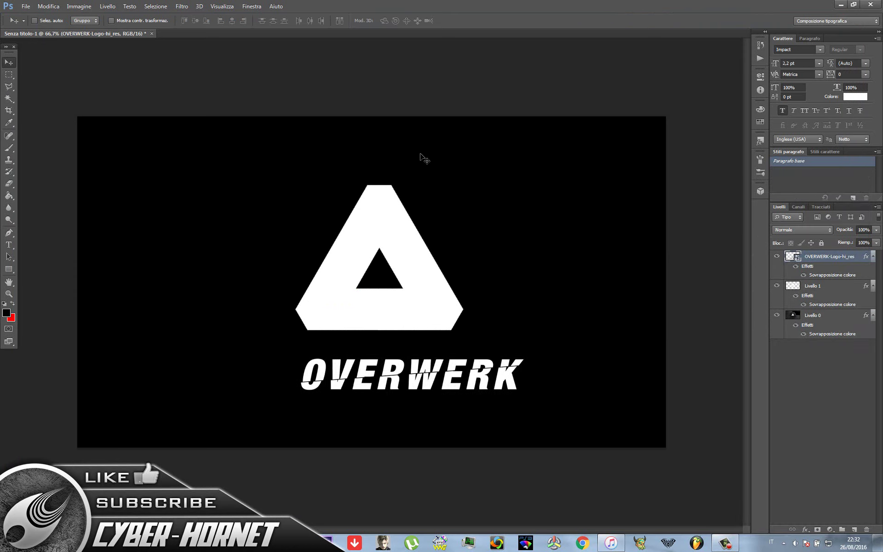
pyautogui.hotkey('shift', 'Left')
pyautogui.hotkey('shift', 'Left')
pyautogui.hotkey('shift', 'Left')
pyautogui.hotkey('shift', 'Up')
pyautogui.hotkey('shift', 'Up')
pyautogui.hotkey('shift', 'Up')
pyautogui.hotkey('shift', 'Up')
pyautogui.hotkey('shift', 'Up')
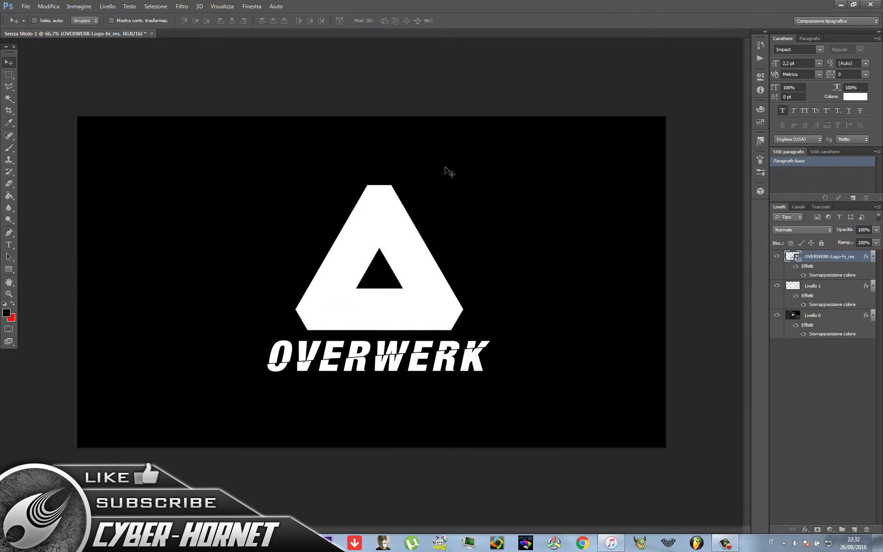
pyautogui.hotkey('shift', 'Down')
# - Place the Exist01 texture above the black background layer
pyautogui.click(813, 315)
pyautogui.click(25, 6)
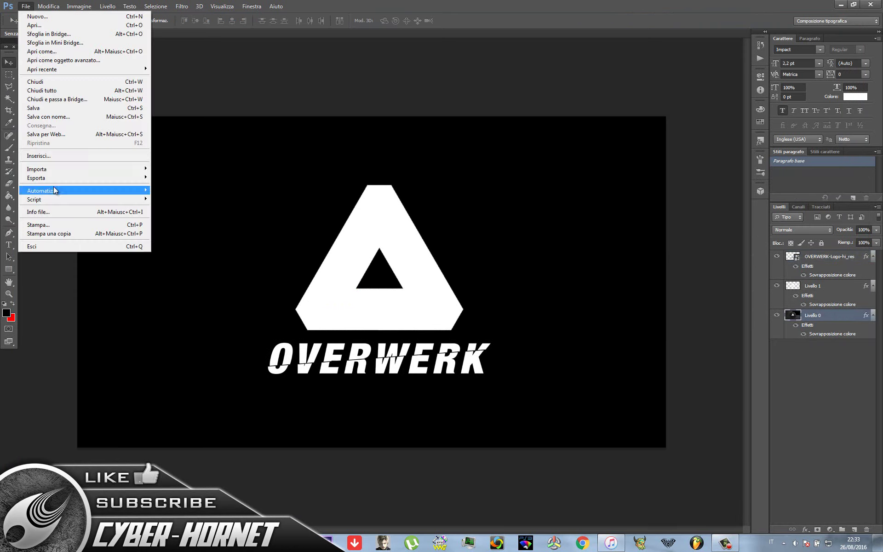
pyautogui.click(53, 186)
pyautogui.press('Return')
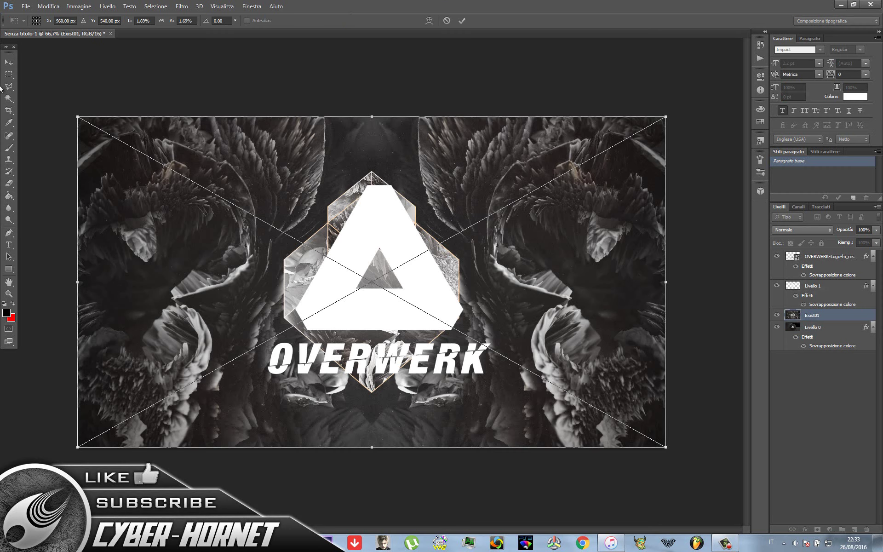
pyautogui.press('Return')
# - Lower Exist01 to 26% opacity and erase its centre with a large eraser
pyautogui.click(828, 257)
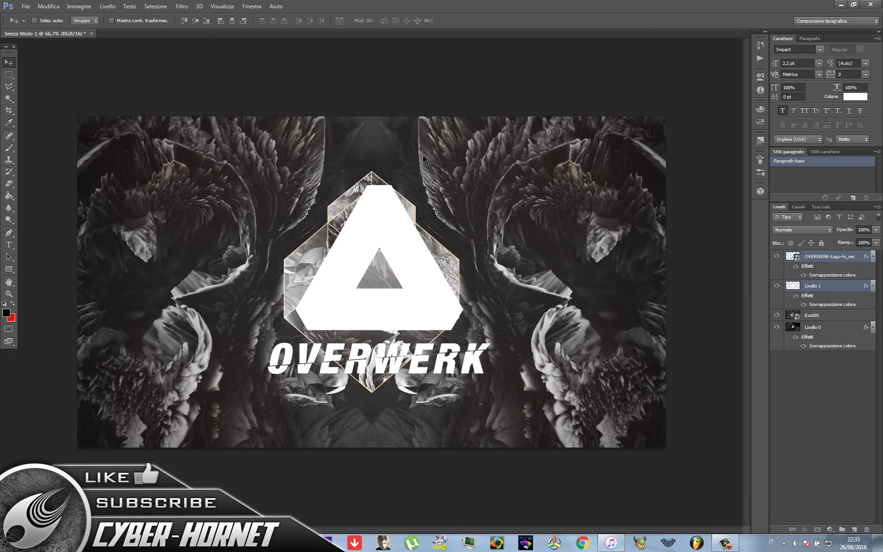
pyautogui.moveTo(431, 156); pyautogui.dragTo(423, 156)
pyautogui.click(823, 315)
pyautogui.click(876, 242)
pyautogui.moveTo(836, 236); pyautogui.dragTo(841, 242)
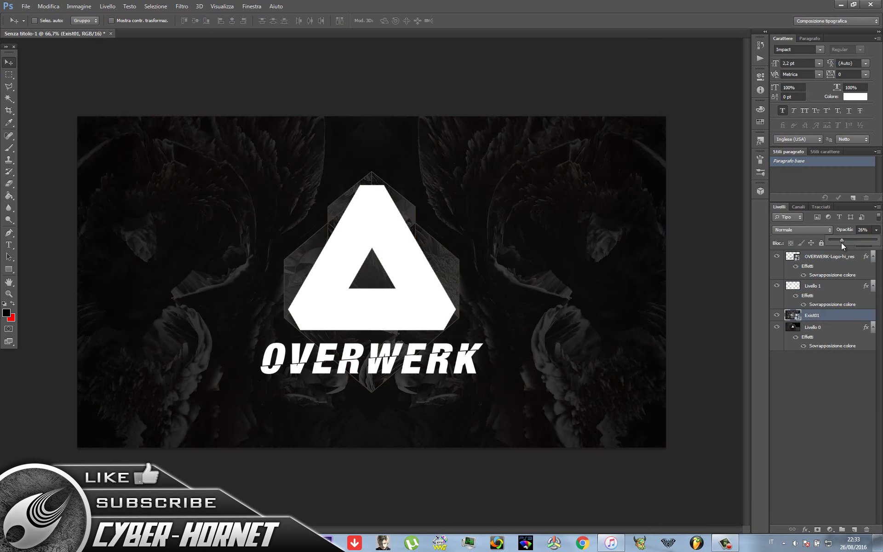
pyautogui.press('e')
pyautogui.click(373, 285)
pyautogui.press('Return')
pyautogui.rightClick(405, 253)
pyautogui.click(373, 285)
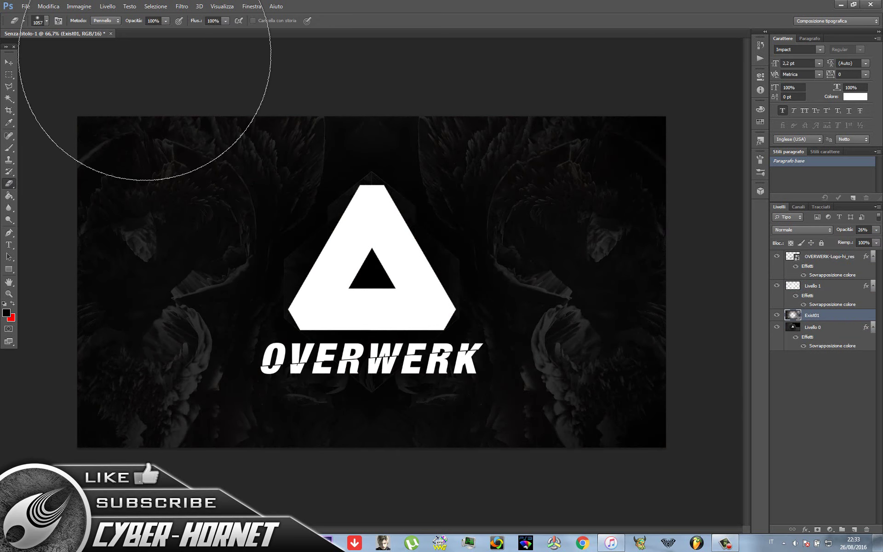
# - Place the Matter01 texture into the document
pyautogui.click(34, 8)
pyautogui.click(92, 156)
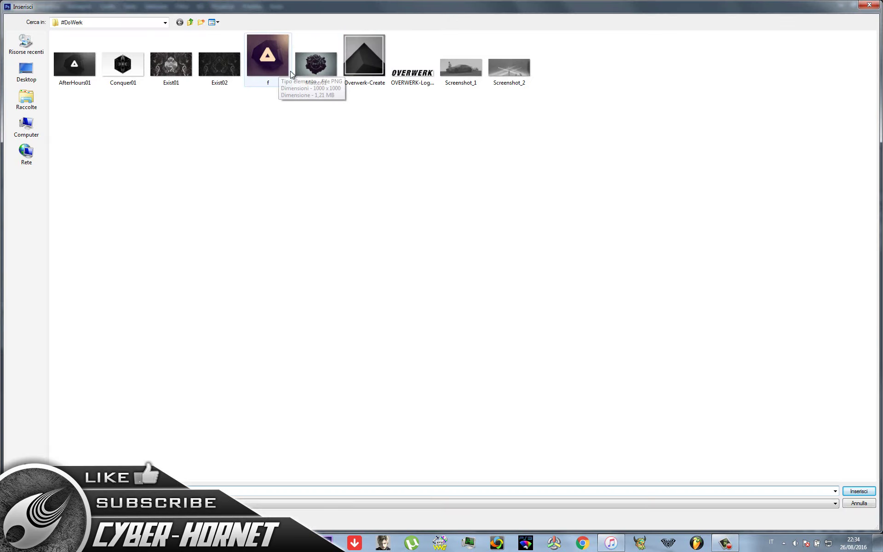
pyautogui.click(316, 64)
pyautogui.press('Return')
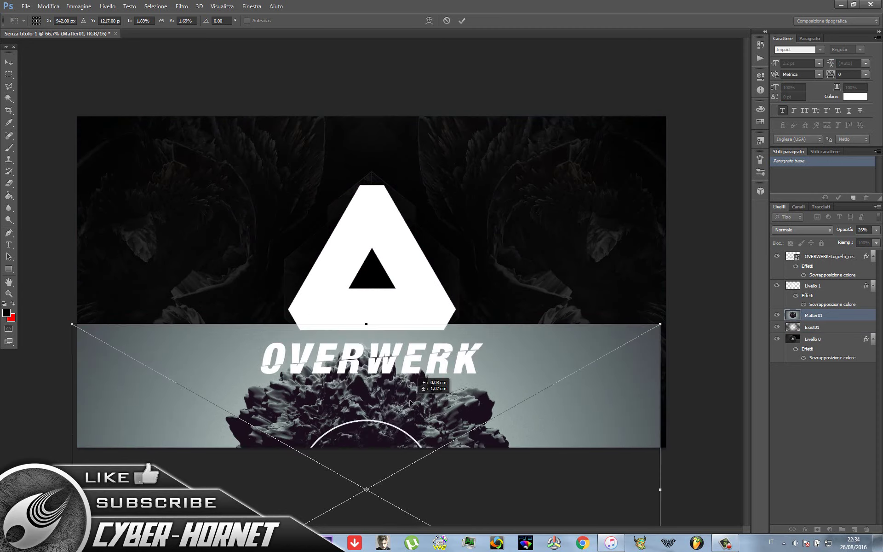
pyautogui.press('Return')
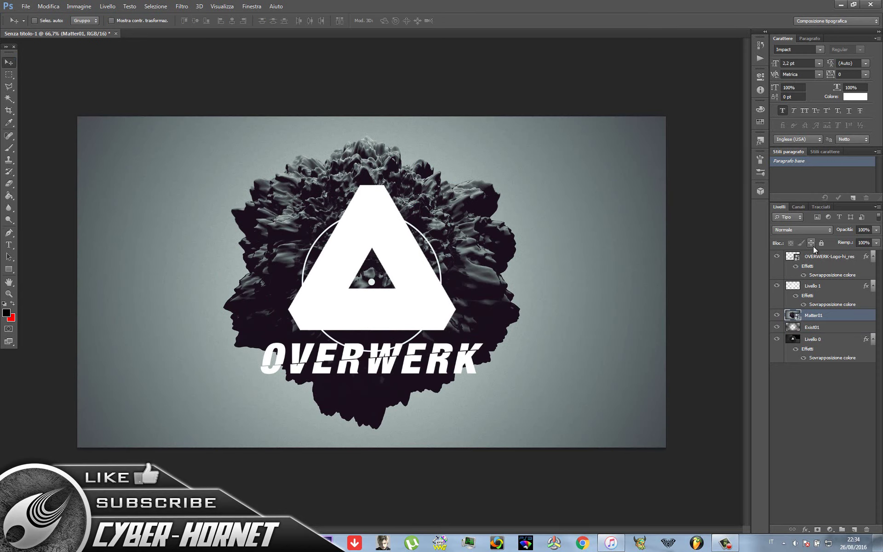
# - Lower Matter01 to 24% opacity and erase parts of it
pyautogui.moveTo(876, 232); pyautogui.dragTo(840, 239)
pyautogui.press('e')
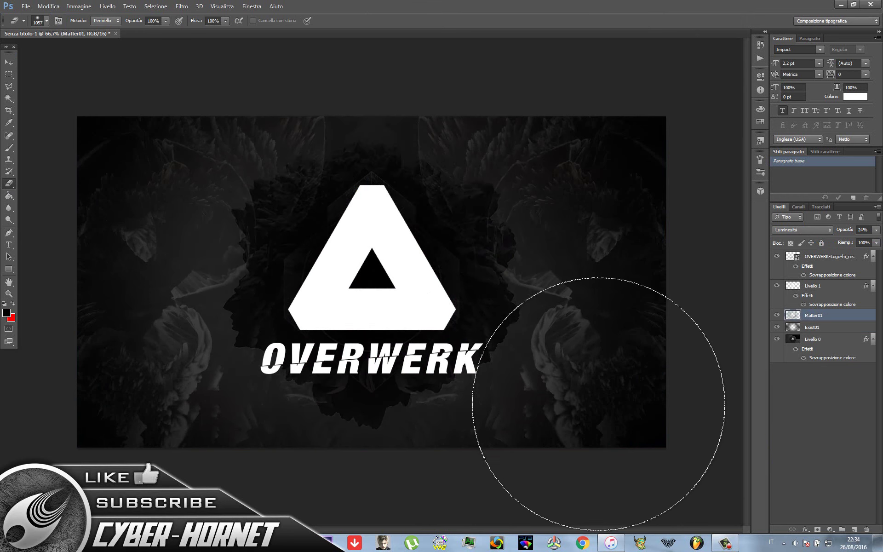
pyautogui.rightClick(547, 399)
pyautogui.press('Return')
pyautogui.moveTo(147, 322); pyautogui.dragTo(316, 388)
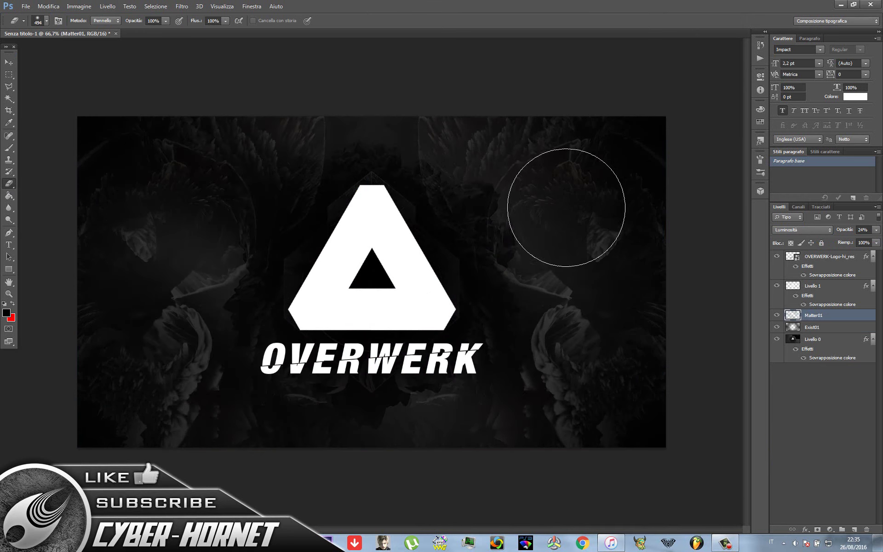
pyautogui.click(26, 6)
pyautogui.click(111, 140)
# - Place Overwerk-Create, rotate it about 15°, and move it to the top of the stack
pyautogui.click(365, 59)
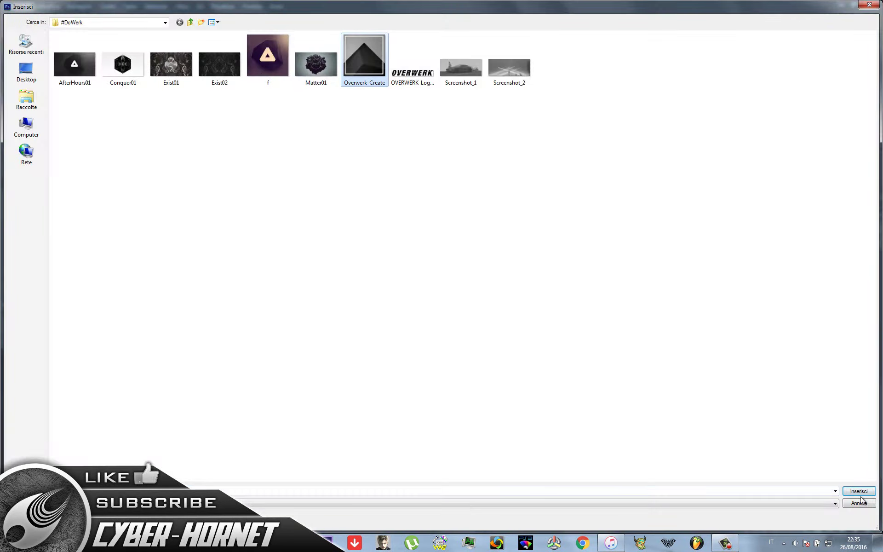
pyautogui.click(866, 489)
pyautogui.moveTo(537, 118); pyautogui.dragTo(515, 92)
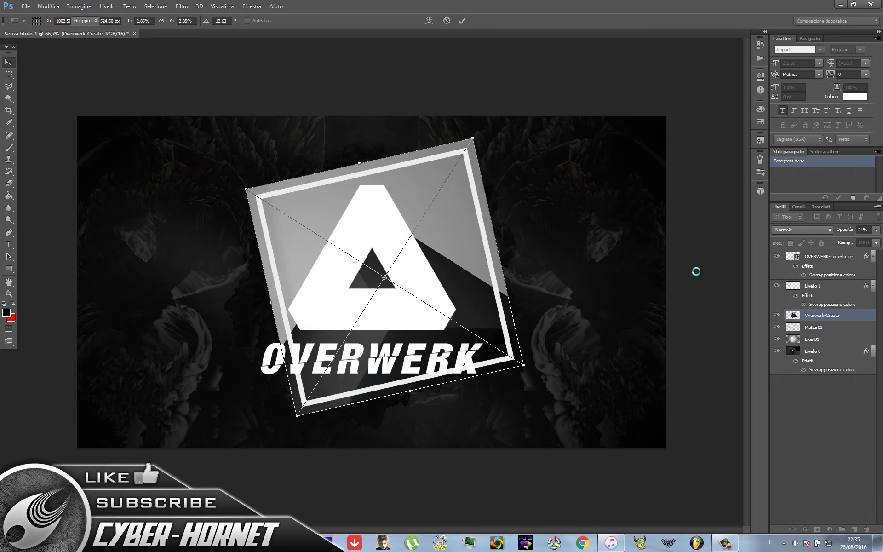
pyautogui.press('Return')
pyautogui.hotkey('ctrl', 'shift', ']')
# - Copy the white triangle area to a new layer at 26% opacity, hiding Overwerk-Create and Matter01
pyautogui.click(9, 99)
pyautogui.click(812, 298)
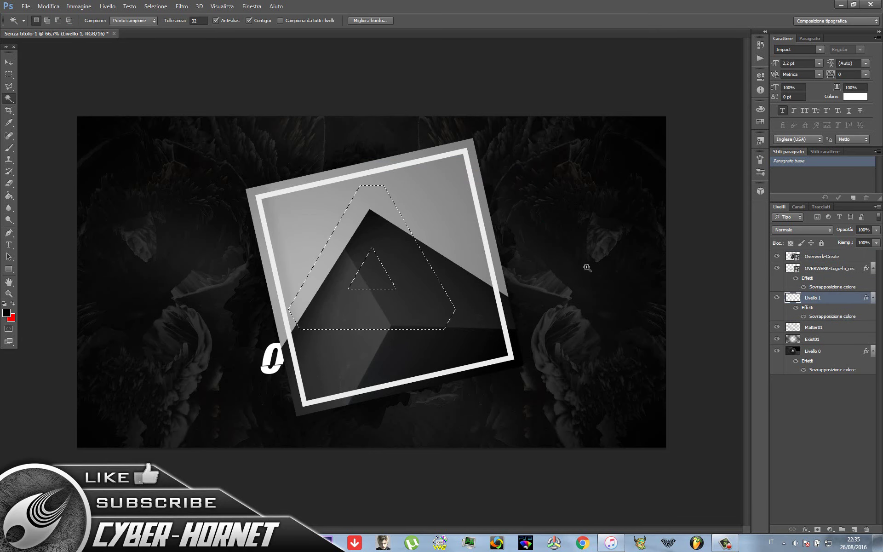
pyautogui.rightClick(432, 311)
pyautogui.click(441, 251)
pyautogui.click(776, 268)
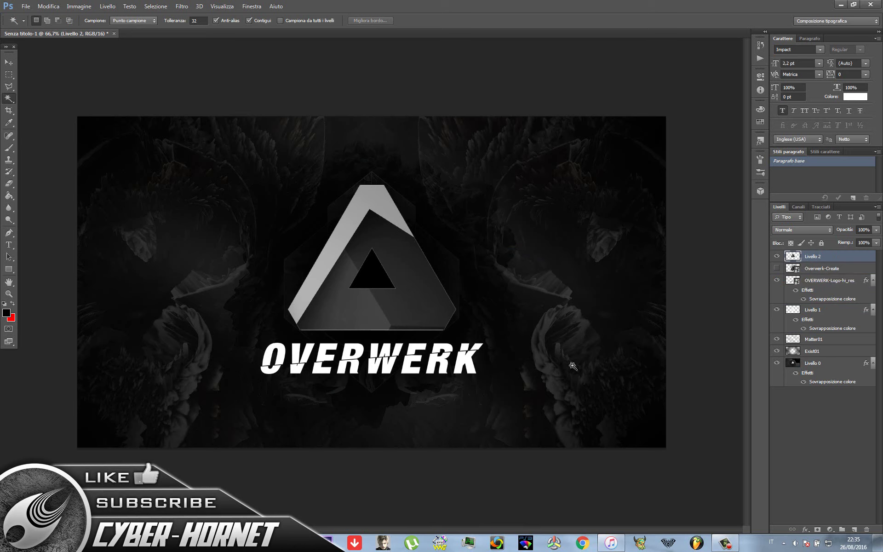
pyautogui.click(777, 340)
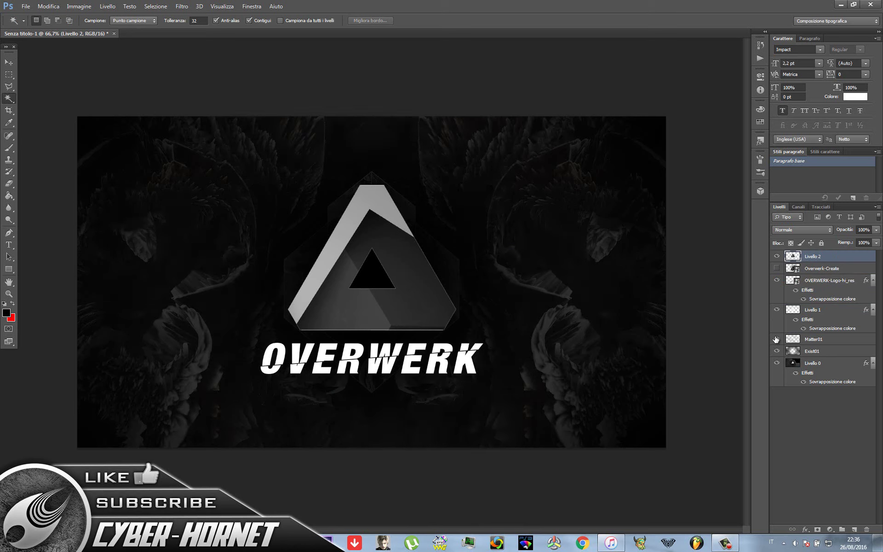
pyautogui.press('2')
pyautogui.press('6')
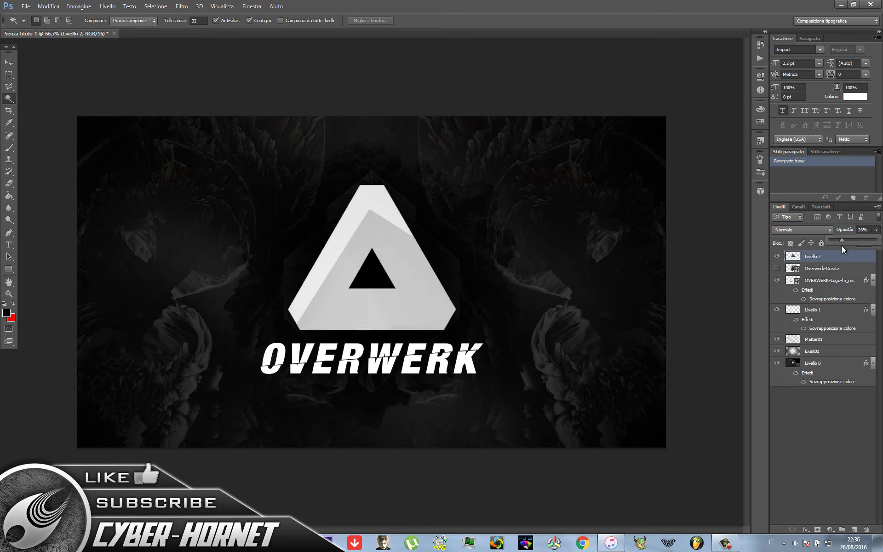
# - Duplicate Livello 2, rotate the copy 180°, flip it horizontally, then rotate and shift it
pyautogui.rightClick(835, 259)
pyautogui.click(716, 210)
pyautogui.press('Return')
pyautogui.hotkey('ctrl', 't')
pyautogui.rightClick(395, 286)
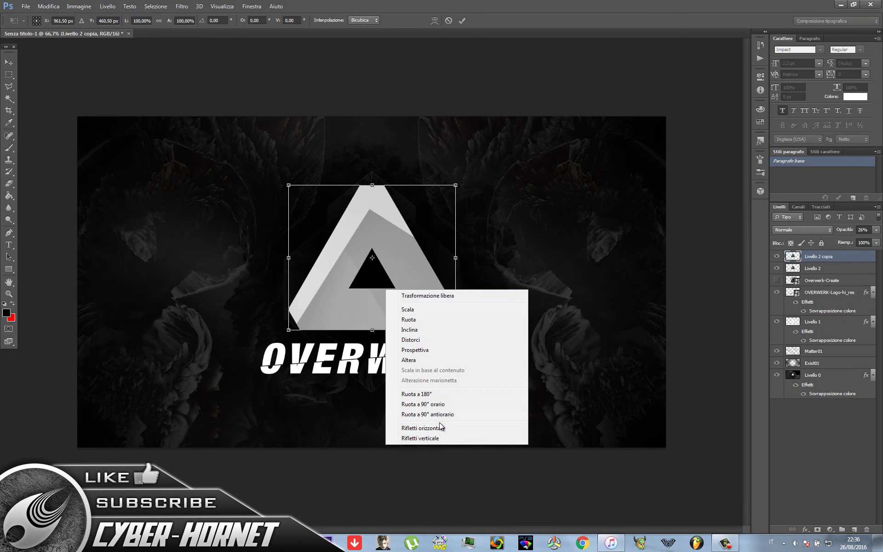
pyautogui.click(417, 392)
pyautogui.rightClick(427, 274)
pyautogui.click(449, 414)
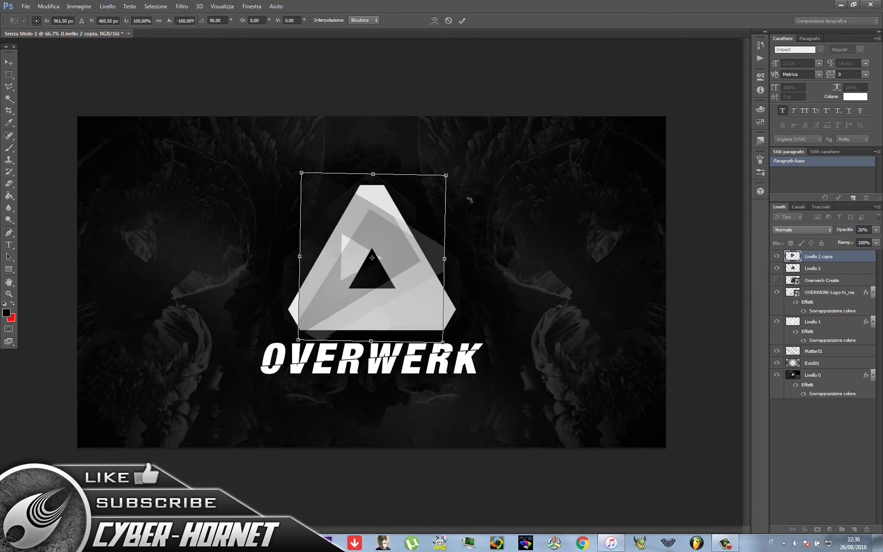
pyautogui.moveTo(462, 338); pyautogui.dragTo(396, 140)
pyautogui.moveTo(372, 259); pyautogui.dragTo(390, 285)
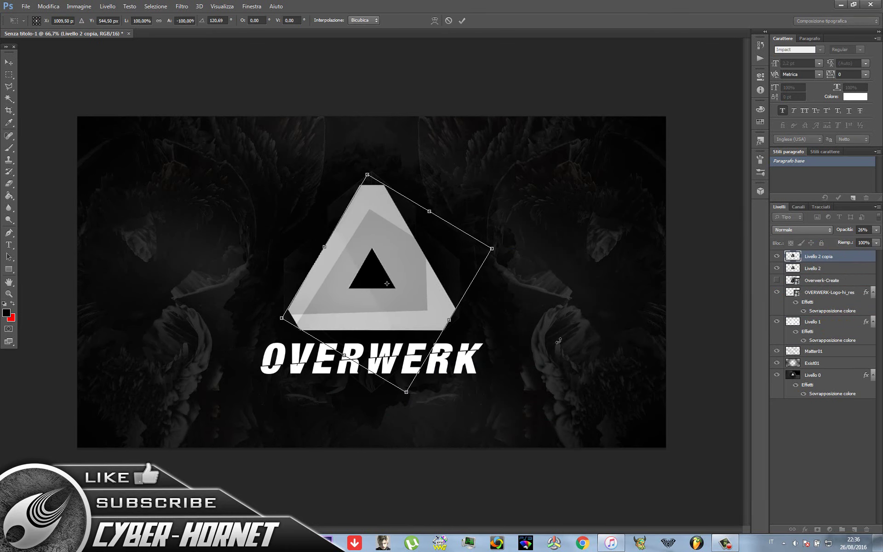
pyautogui.press('v')
pyautogui.press('Return')
# - Hide both Livello 2 layers and duplicate the OVERWERK-Logo-hi_res layer
pyautogui.click(777, 256)
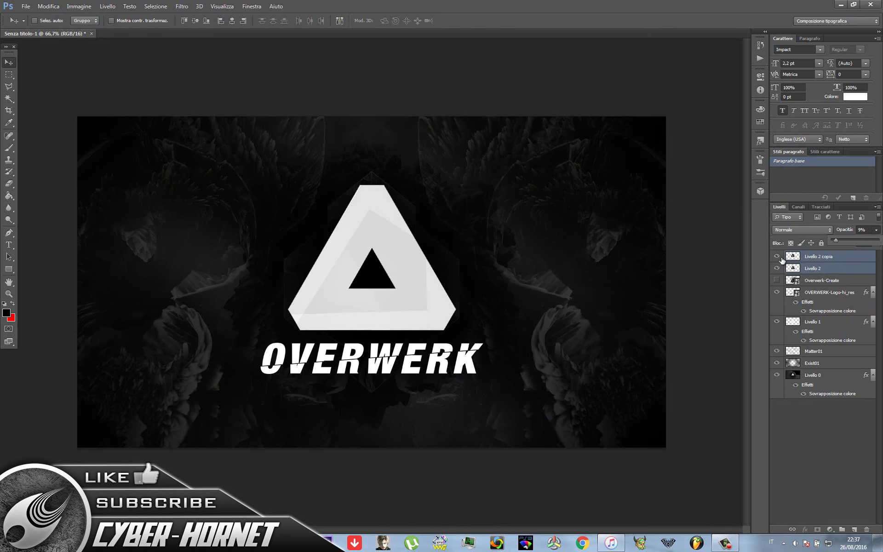
pyautogui.click(831, 292)
pyautogui.rightClick(831, 300)
pyautogui.click(718, 202)
# - Apply a Gaussian blur to the OVERWERK logo copy and hide the Matter01 texture
pyautogui.press('Return')
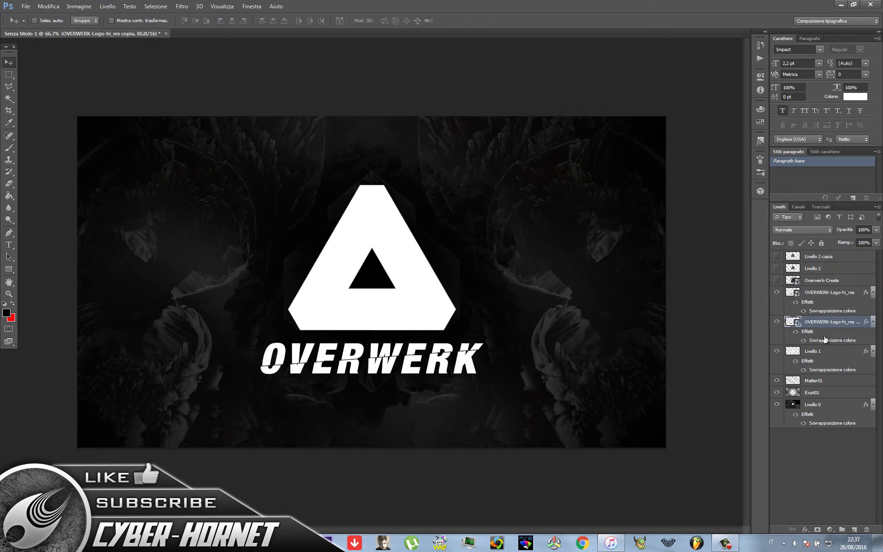
pyautogui.click(182, 6)
pyautogui.click(333, 172)
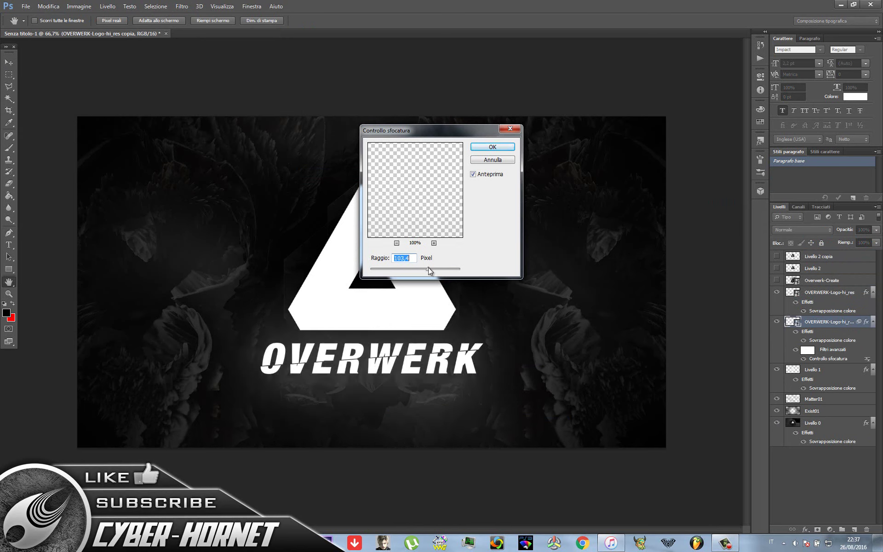
pyautogui.press('Return')
pyautogui.click(776, 399)
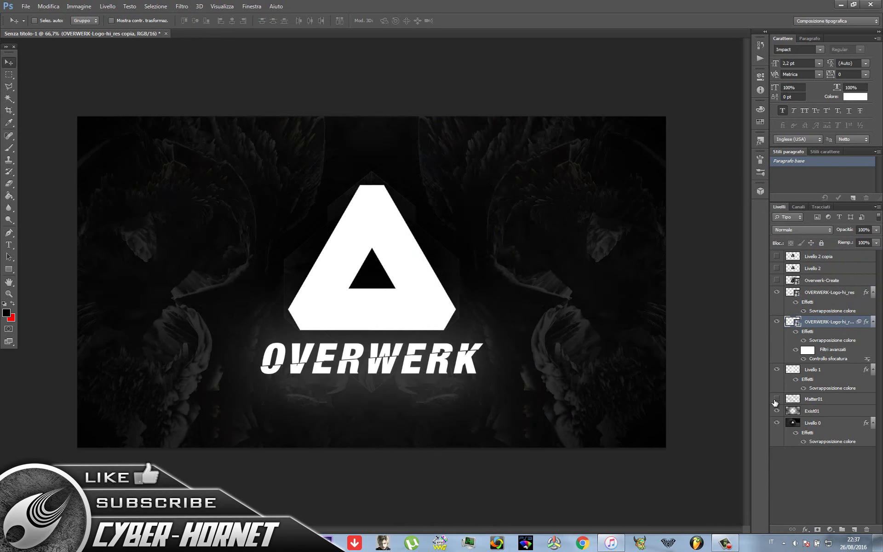
# - Duplicate Livello 1 and blur the copy with a 160,4 px Gaussian blur
pyautogui.rightClick(815, 376)
pyautogui.press('Return')
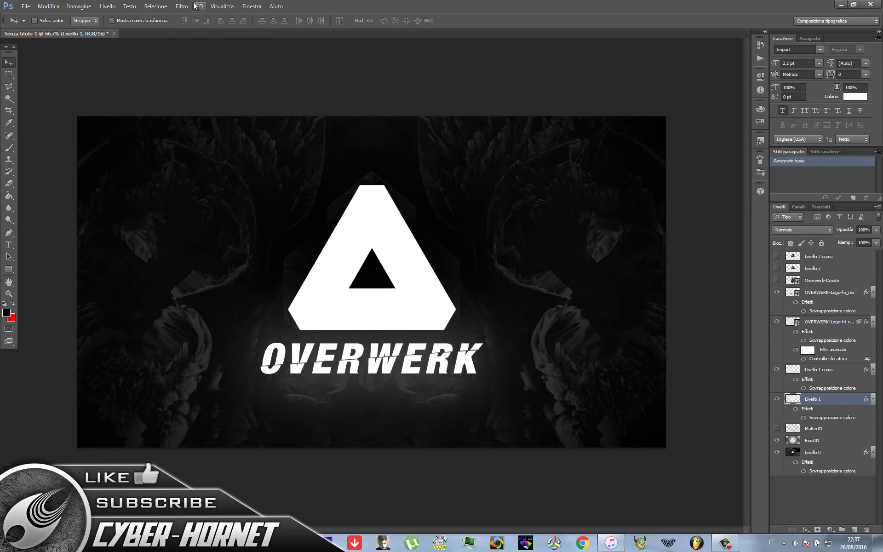
pyautogui.click(182, 6)
pyautogui.click(340, 172)
pyautogui.moveTo(450, 270); pyautogui.dragTo(441, 271)
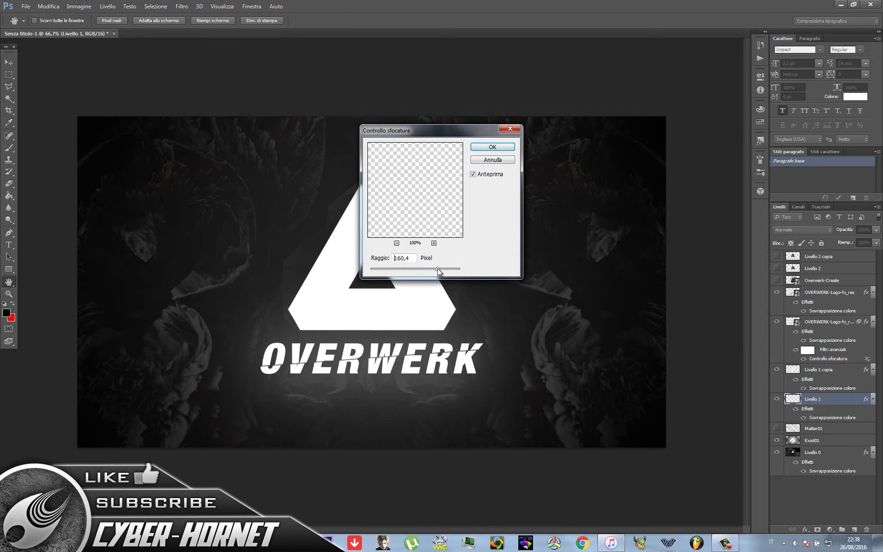
pyautogui.click(505, 146)
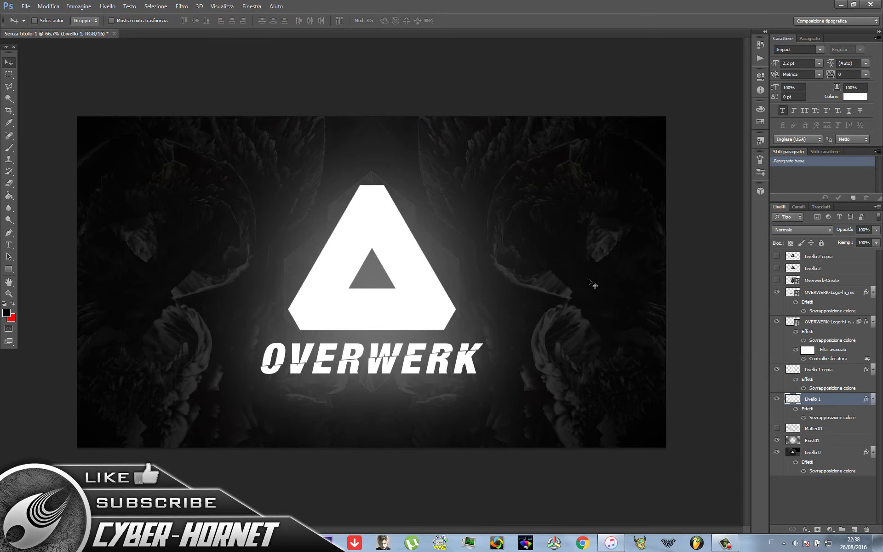
# - Place the Screenshot_2 crowd photo onto the canvas
pyautogui.click(25, 6)
pyautogui.click(37, 161)
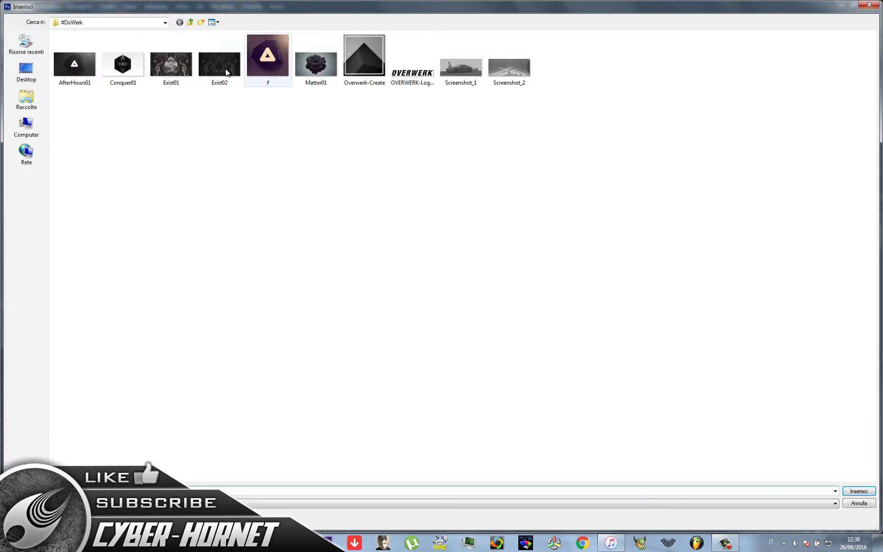
pyautogui.click(509, 67)
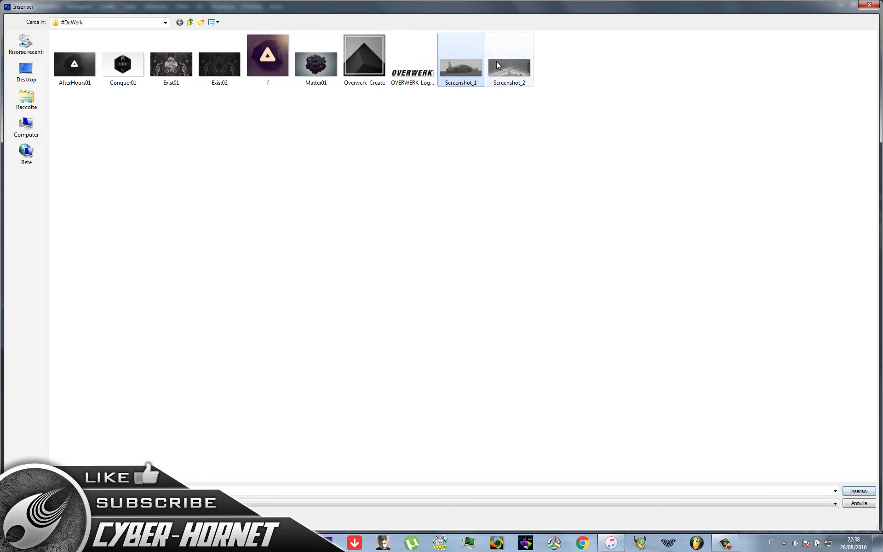
pyautogui.click(859, 491)
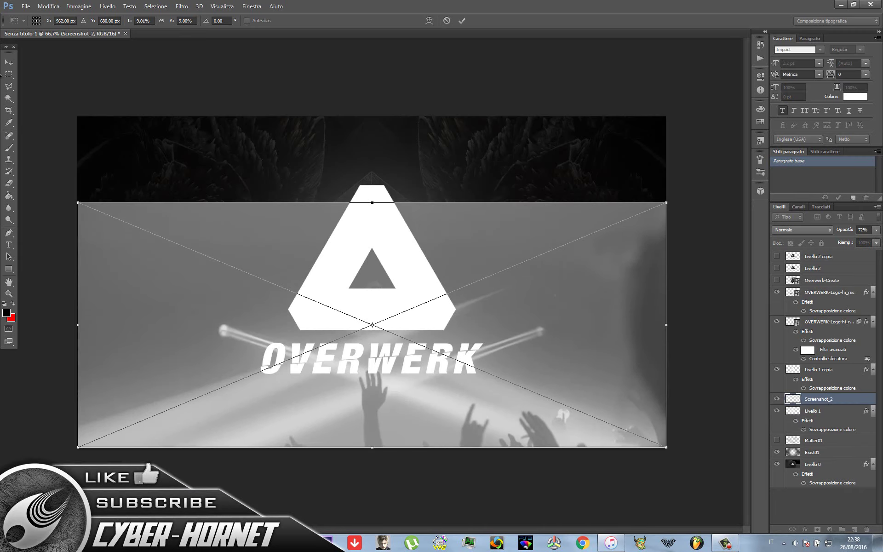
pyautogui.press('Return')
# - Rasterize and erase most of the first Screenshot_2 layer, then delete it
pyautogui.press('e')
pyautogui.click(398, 198)
pyautogui.rightClick(482, 265)
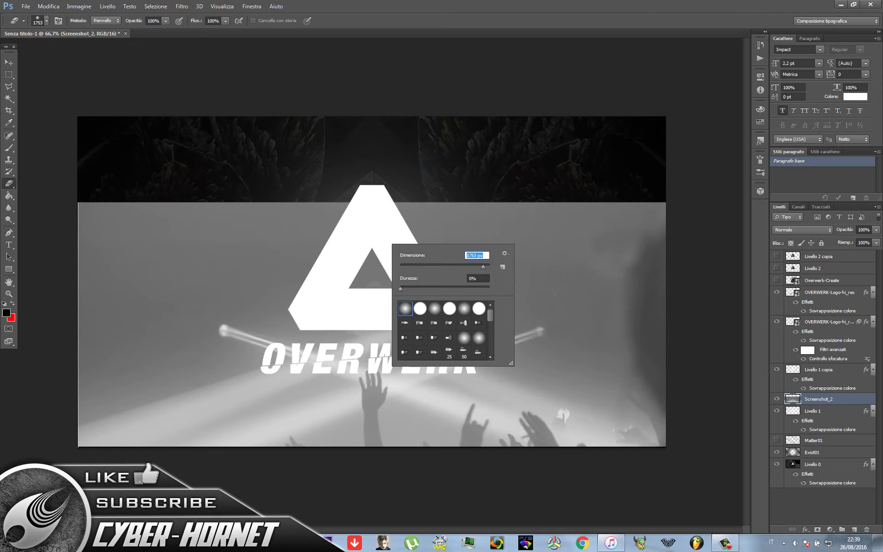
pyautogui.press('Return')
pyautogui.moveTo(138, 276); pyautogui.dragTo(152, 331)
pyautogui.moveTo(477, 142)
pyautogui.mouseDown()
pyautogui.moveTo(69, 177)
pyautogui.moveTo(246, 256)
pyautogui.moveTo(244, 234)
pyautogui.mouseUp()
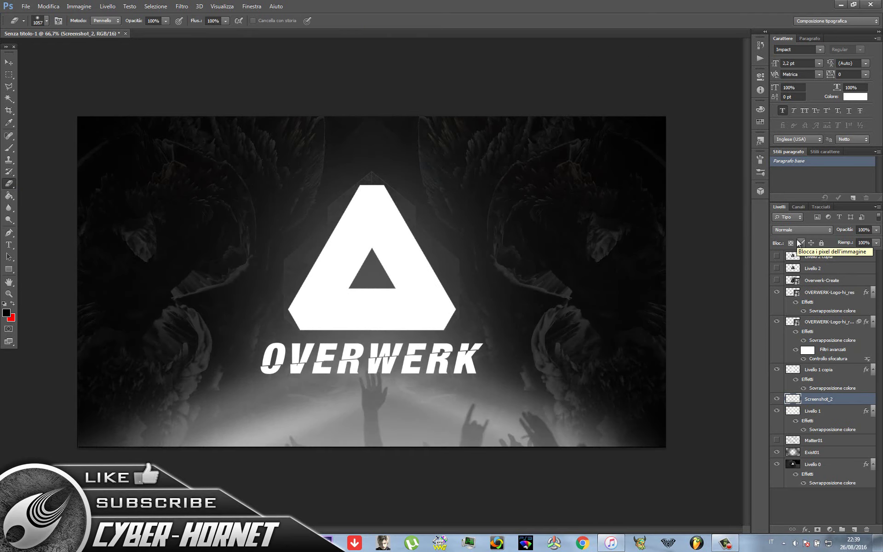
pyautogui.moveTo(285, 423)
pyautogui.mouseDown()
pyautogui.moveTo(463, 439)
pyautogui.moveTo(193, 414)
pyautogui.mouseUp()
pyautogui.press('Delete')
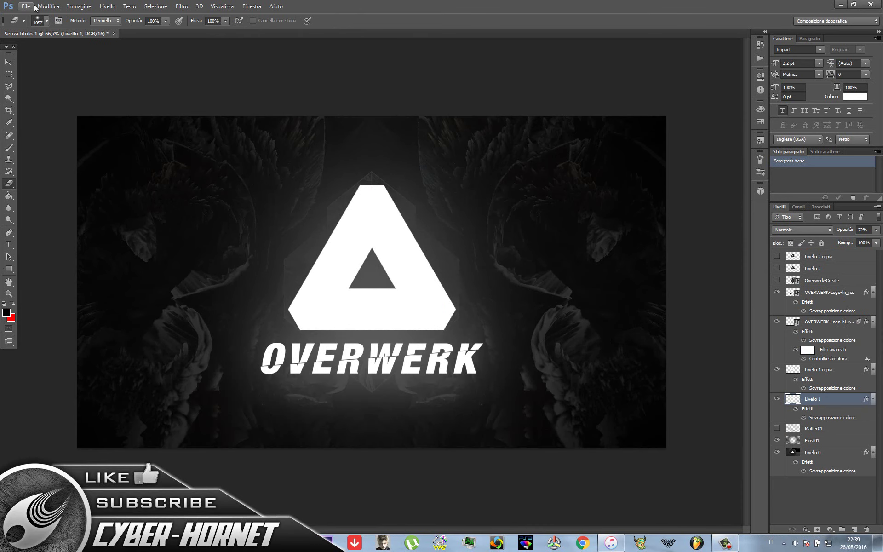
# - Place Screenshot_2 again lower on the canvas and rasterize it
pyautogui.click(26, 6)
pyautogui.click(46, 155)
pyautogui.doubleClick(509, 53)
pyautogui.moveTo(562, 331); pyautogui.dragTo(502, 356)
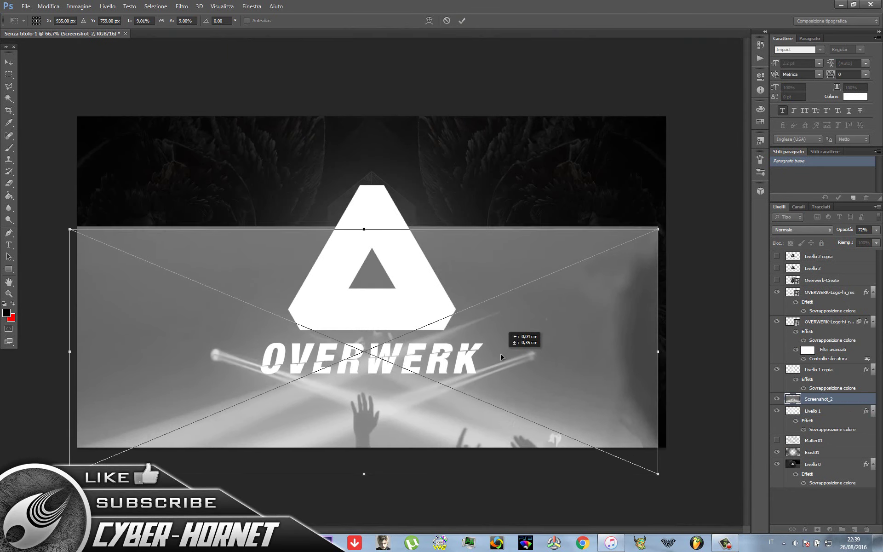
pyautogui.press('Return')
pyautogui.press('e')
# - Erase the photo's lighter lower-right and fade the lower-left fog, undoing some erasing
pyautogui.click(507, 138)
pyautogui.press('Return')
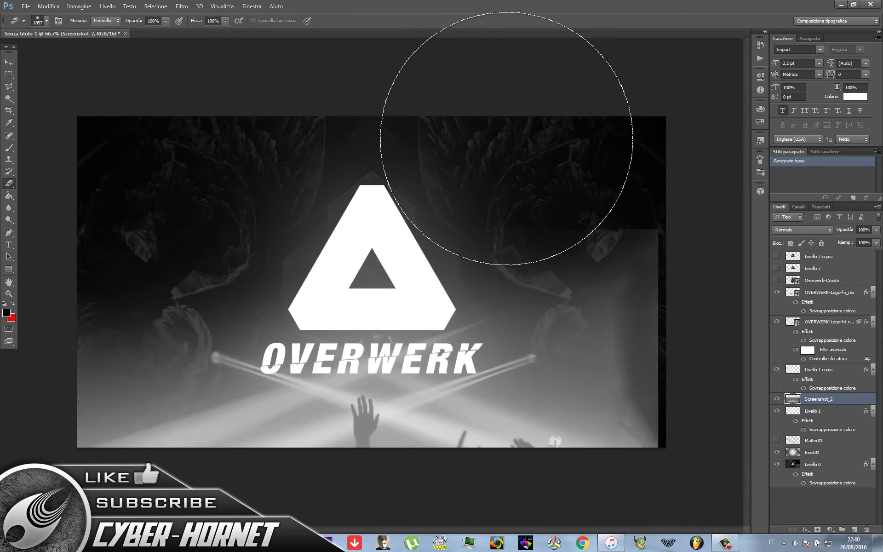
pyautogui.moveTo(745, 363); pyautogui.dragTo(612, 363)
pyautogui.moveTo(64, 326)
pyautogui.mouseDown()
pyautogui.moveTo(375, 494)
pyautogui.moveTo(384, 511)
pyautogui.moveTo(285, 506)
pyautogui.mouseUp()
pyautogui.hotkey('ctrl', 'alt', 'z')
pyautogui.hotkey('ctrl', 'alt', 'z')
pyautogui.hotkey('ctrl', 'alt', 'z')
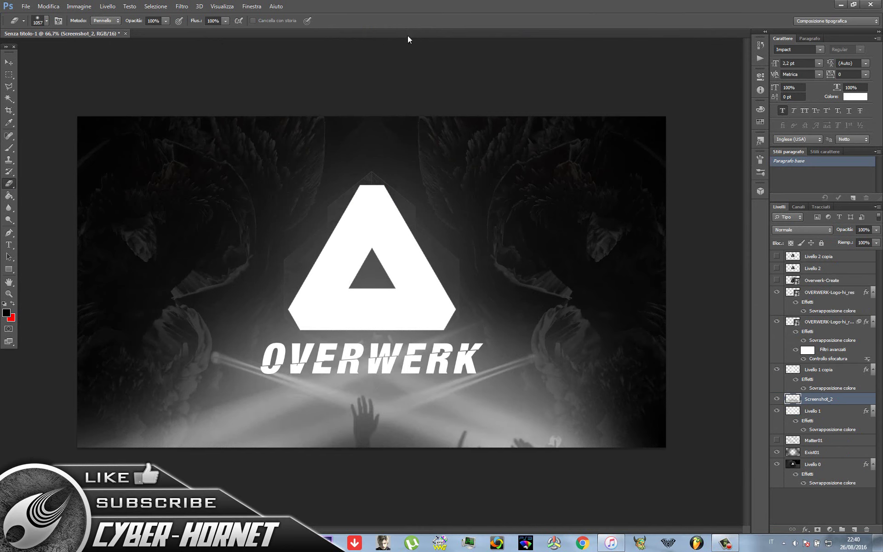
# - Try removing the raised hand with the Spot Healing Brush and dismiss the error
pyautogui.click(8, 136)
pyautogui.rightClick(394, 404)
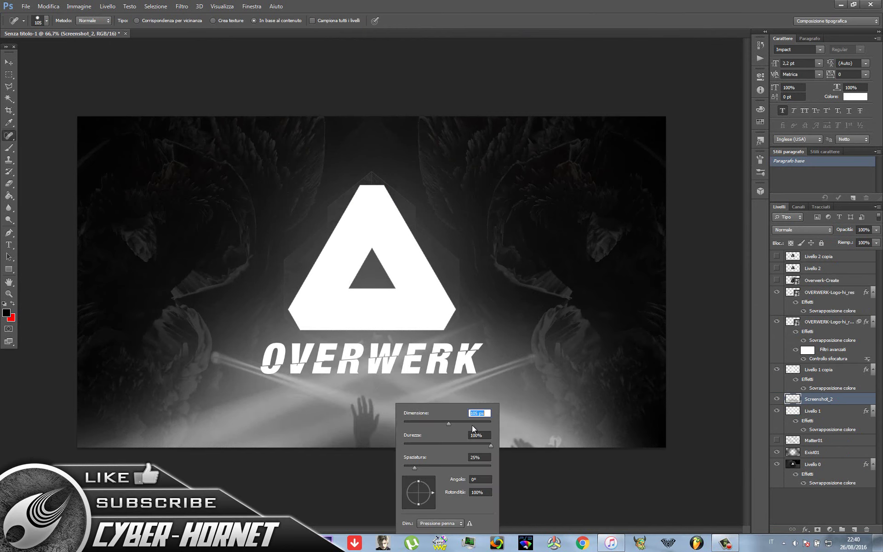
pyautogui.click(366, 420)
pyautogui.click(424, 208)
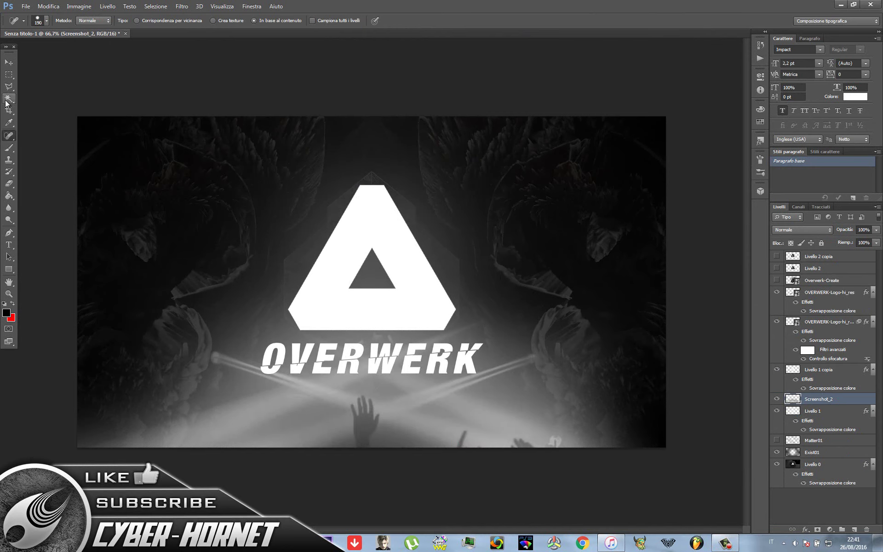
# - Hide the Screenshot_2 crowd photo and marquee-select a rectangle just inside the canvas border
pyautogui.press('v')
pyautogui.click(821, 399)
pyautogui.hotkey('ctrl', 'z')
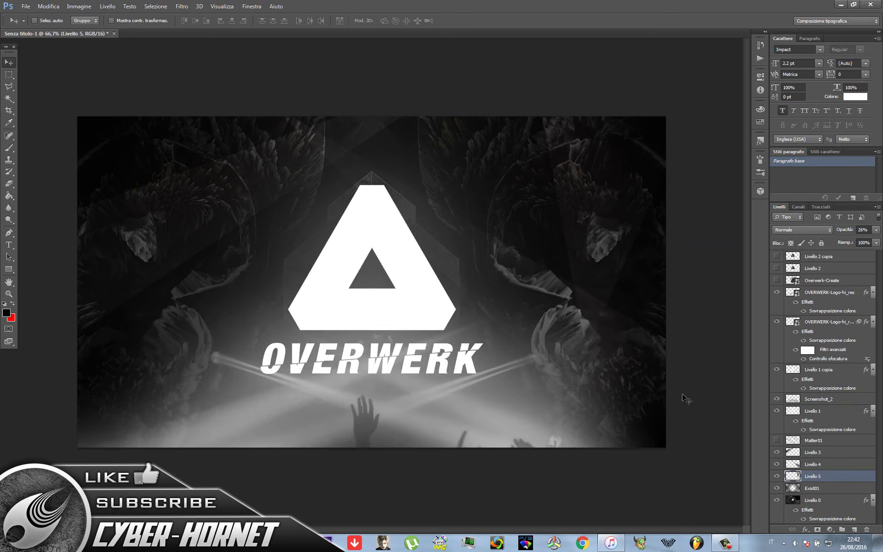
pyautogui.click(778, 398)
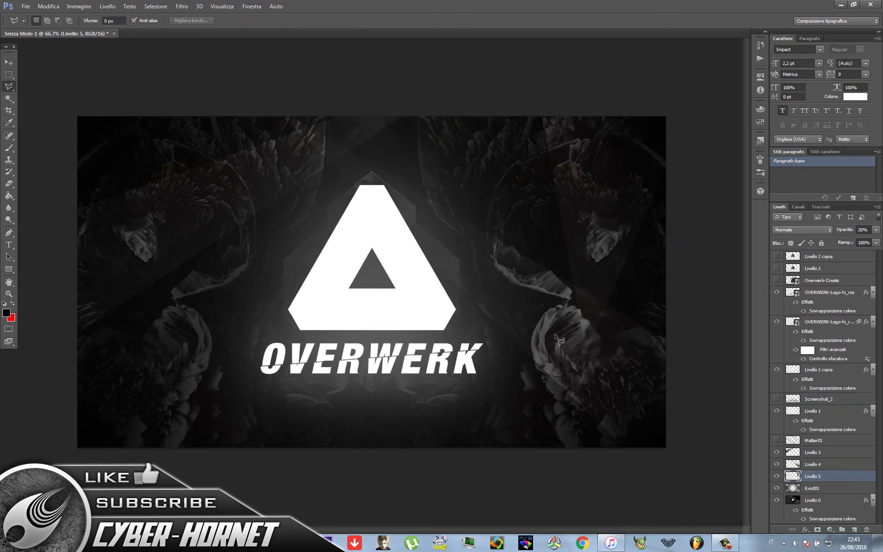
pyautogui.press('m')
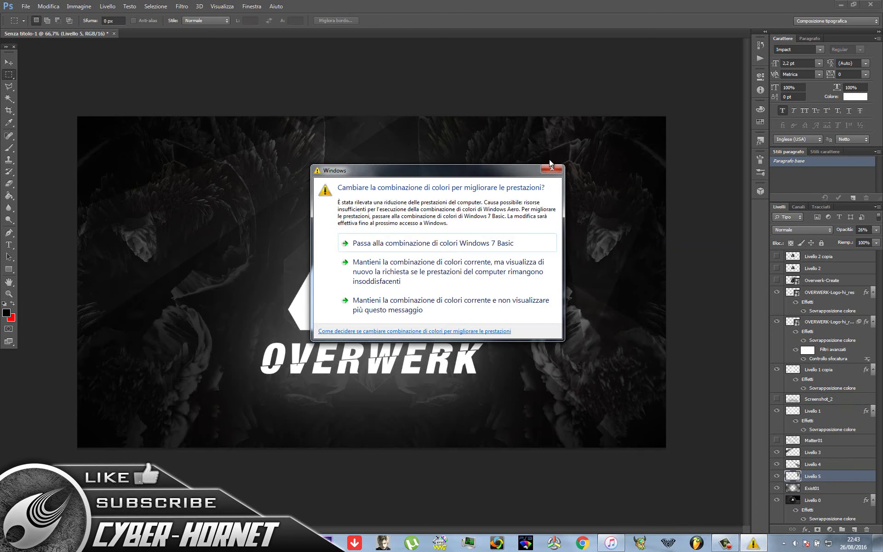
pyautogui.moveTo(456, 331); pyautogui.dragTo(654, 437)
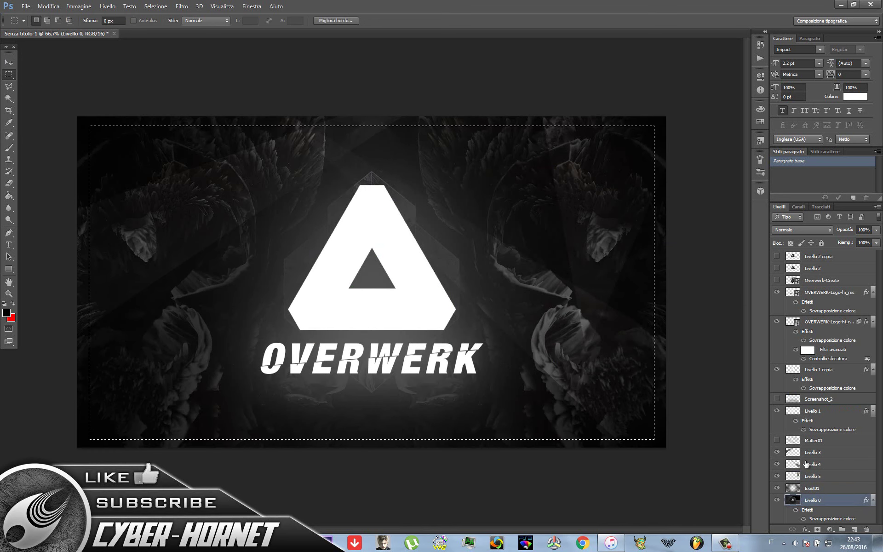
# - Widen the inset rectangular selection slightly to the right with Transform Selection
pyautogui.click(49, 6)
pyautogui.rightClick(443, 202)
pyautogui.click(424, 182)
pyautogui.click(48, 6)
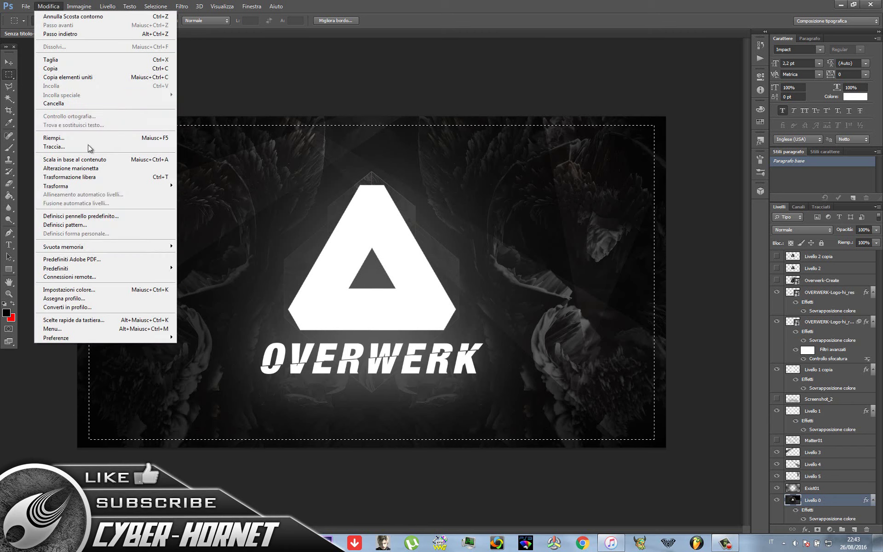
pyautogui.click(174, 141)
pyautogui.moveTo(655, 283); pyautogui.dragTo(657, 283)
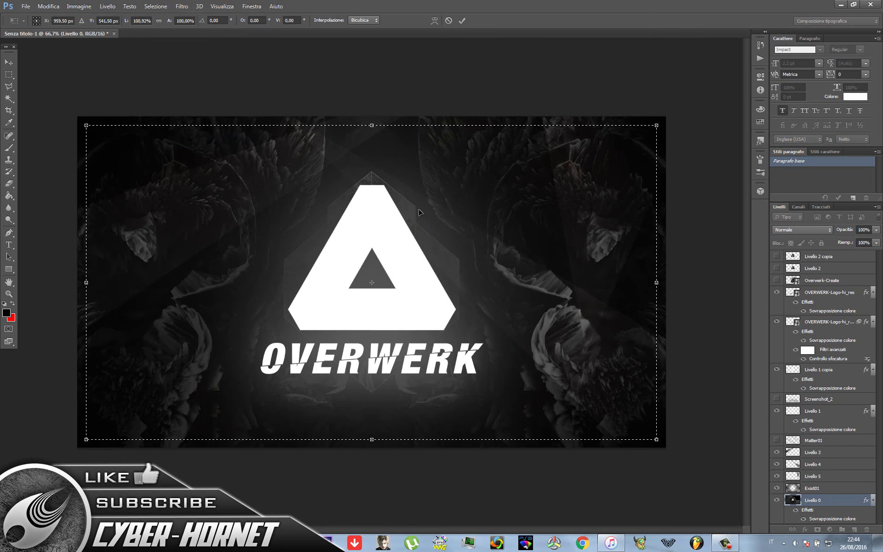
pyautogui.rightClick(499, 193)
pyautogui.press('m')
pyautogui.press('Return')
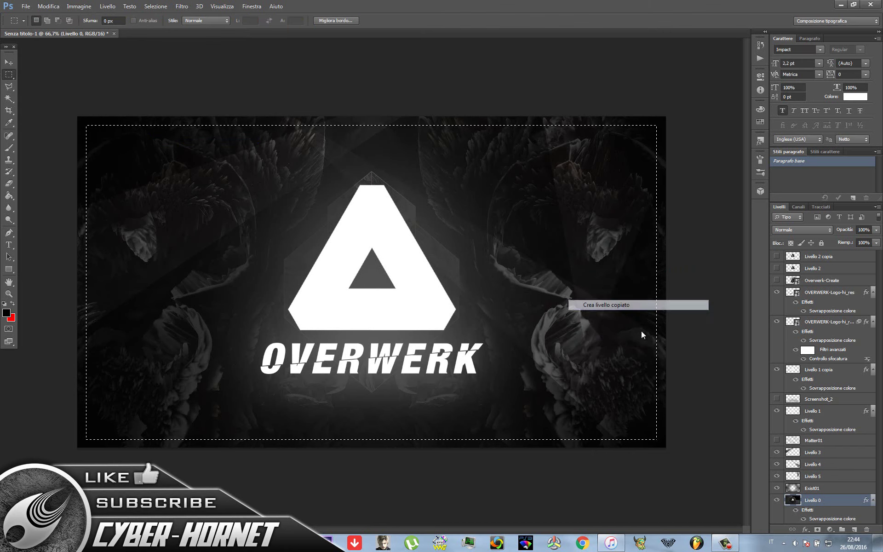
# - Give the new layer a white Stroke layer style
pyautogui.rightClick(850, 256)
pyautogui.click(727, 182)
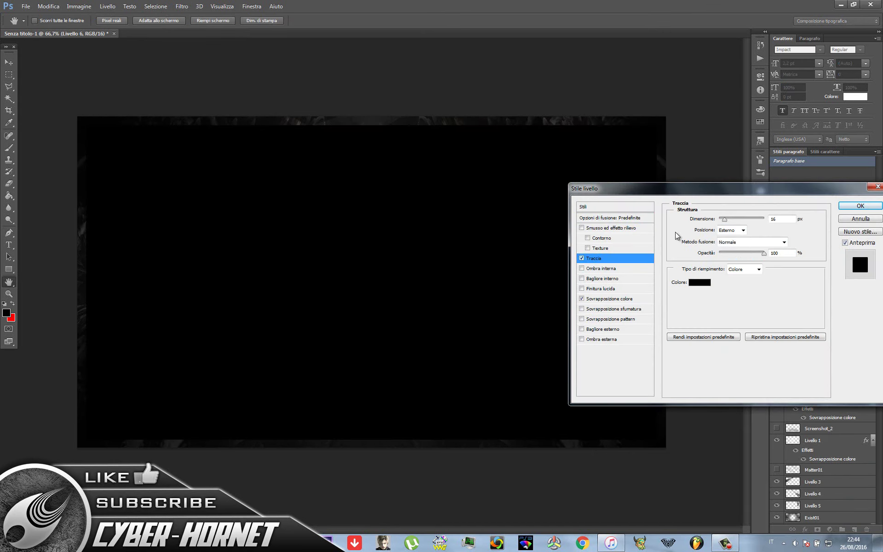
pyautogui.click(700, 282)
pyautogui.click(598, 318)
pyautogui.click(815, 318)
pyautogui.click(860, 206)
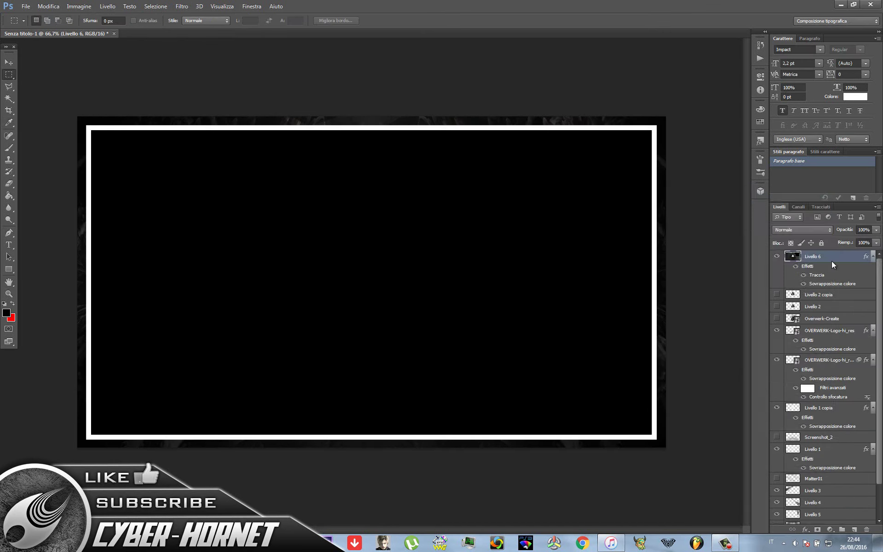
# - Copy the selection to a new layer, Livello 7, and lower its opacity so it looks faint
pyautogui.click(9, 98)
pyautogui.click(173, 129)
pyautogui.hotkey('ctrl', 'j')
pyautogui.moveTo(876, 230)
pyautogui.mouseDown()
pyautogui.moveTo(863, 243)
pyautogui.moveTo(842, 239)
pyautogui.mouseUp()
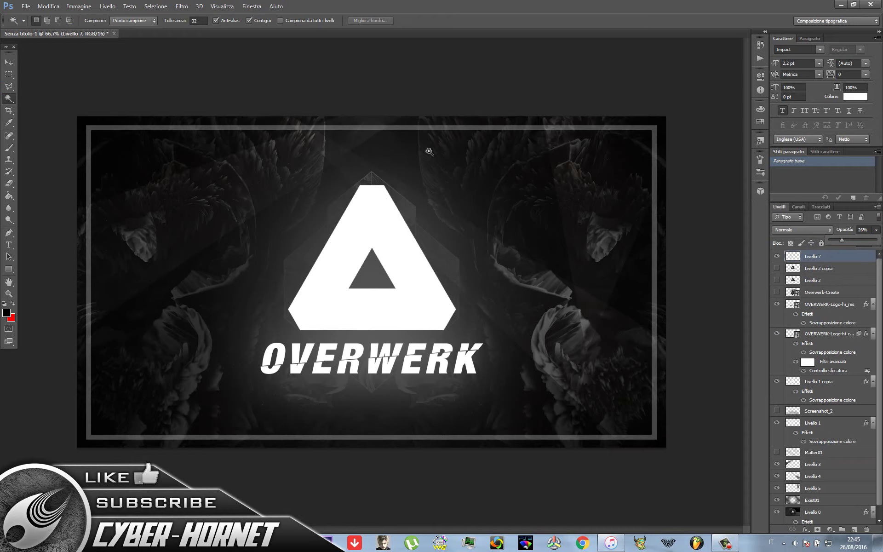
# - Place the bg-stars particle image from PARTICELLE, shrunk around the logo
pyautogui.click(46, 156)
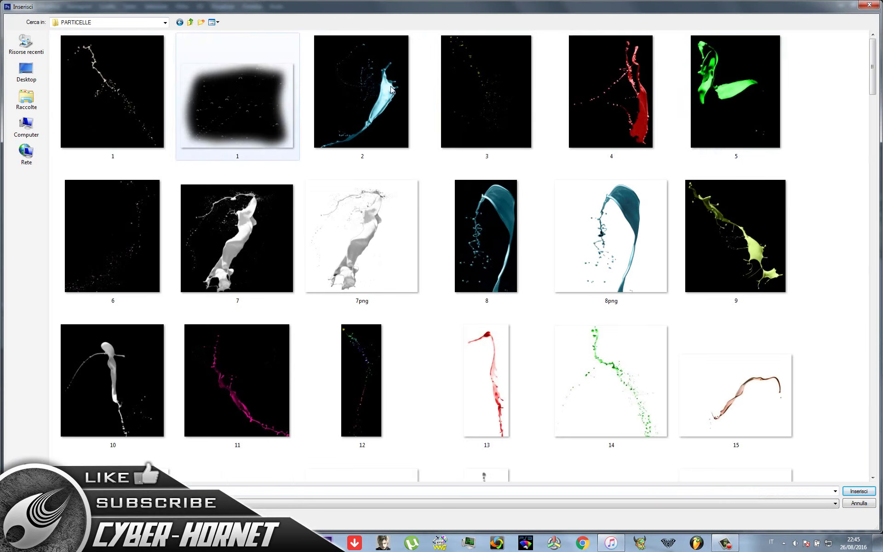
pyautogui.scroll(-10, 381, 312)
pyautogui.scroll(-5, 381, 312)
pyautogui.scroll(5, 558, 221)
pyautogui.scroll(5, 457, 240)
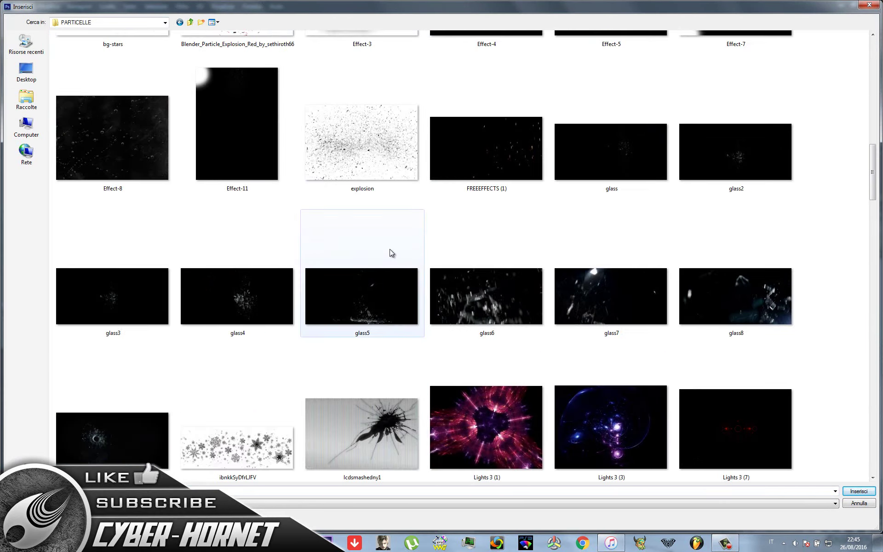
pyautogui.scroll(10, 392, 253)
pyautogui.click(858, 491)
pyautogui.moveTo(592, 420); pyautogui.dragTo(522, 410)
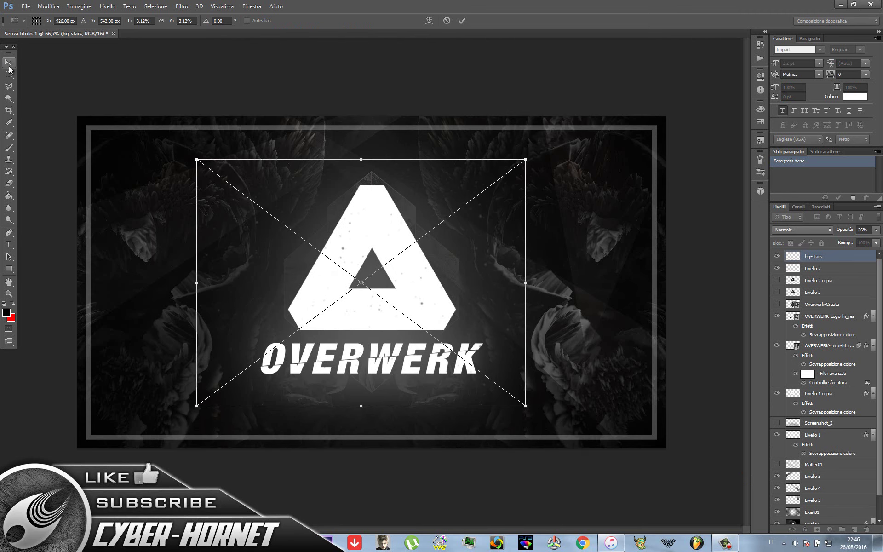
pyautogui.press('Return')
# - Add a near-white (fdfdfd) Outer Glow layer style to bg-stars
pyautogui.doubleClick(837, 256)
pyautogui.click(794, 221)
pyautogui.click(798, 313)
pyautogui.click(598, 330)
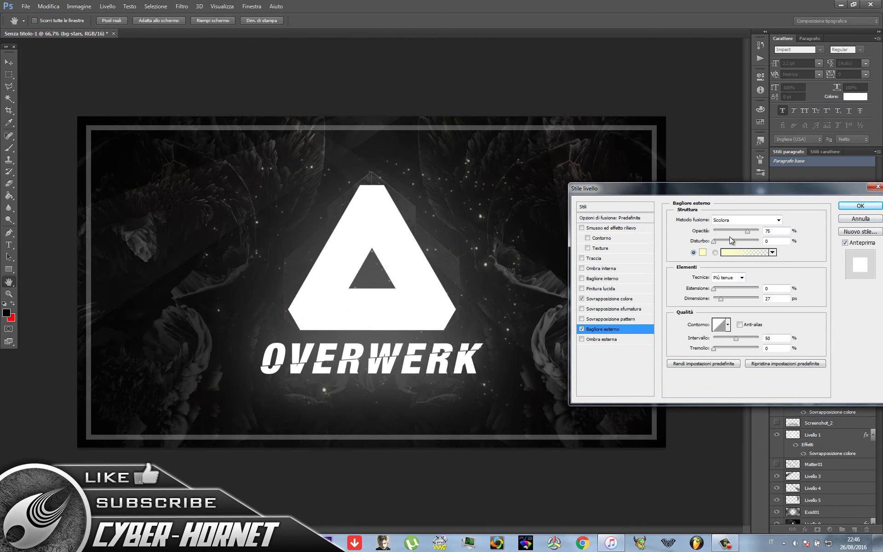
pyautogui.click(702, 252)
pyautogui.click(590, 323)
pyautogui.click(815, 317)
pyautogui.click(860, 206)
# - Switch to the Eraser, dismiss the rasterize warning, and bring up the place-image dialog again
pyautogui.press('e')
pyautogui.click(598, 322)
pyautogui.click(416, 205)
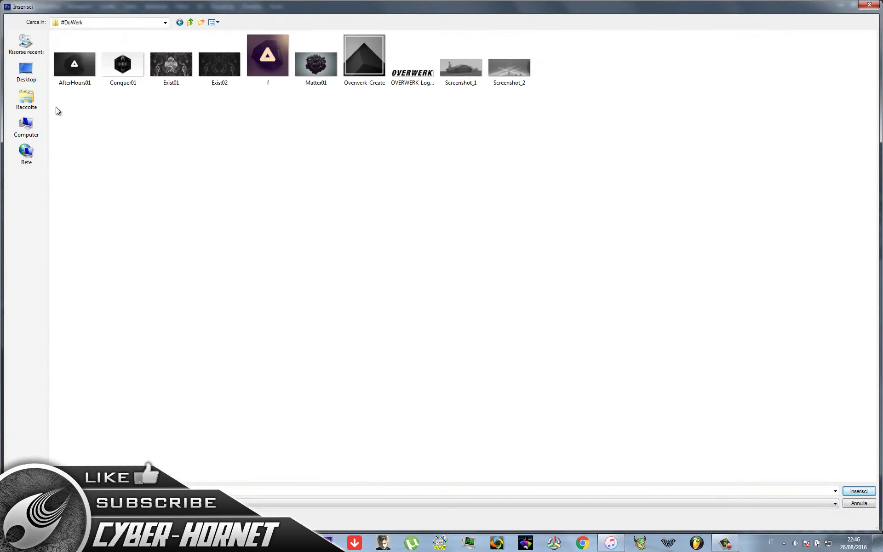
# - Place nebula image 107 and set its blend mode to Luminosità
pyautogui.click(854, 491)
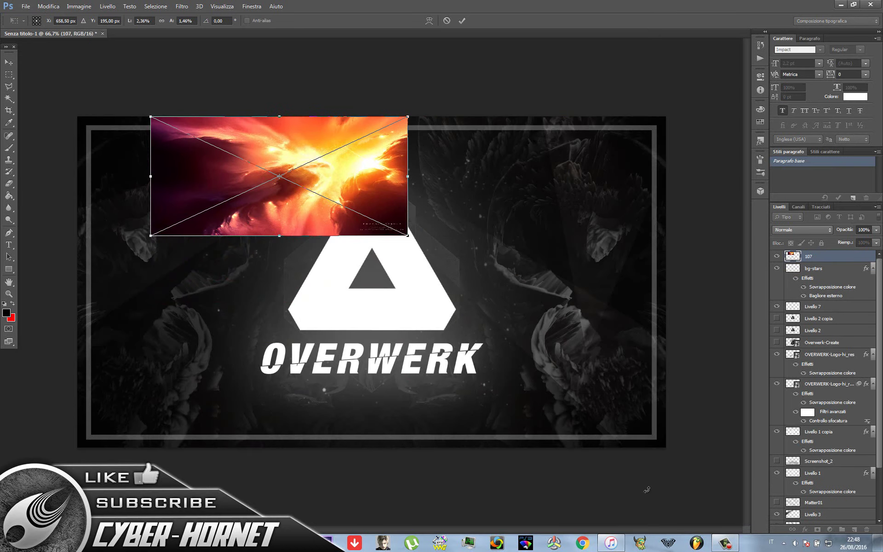
pyautogui.click(610, 543)
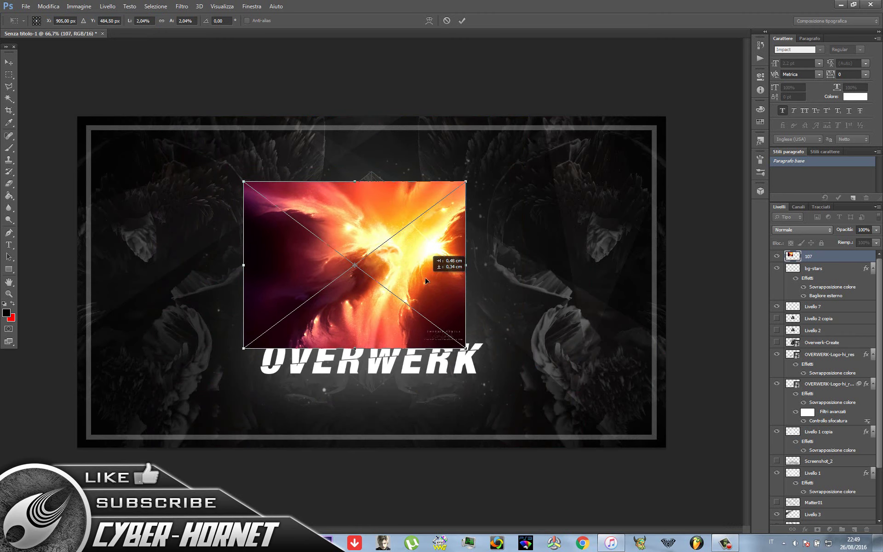
pyautogui.press('Return')
pyautogui.click(803, 230)
pyautogui.click(795, 469)
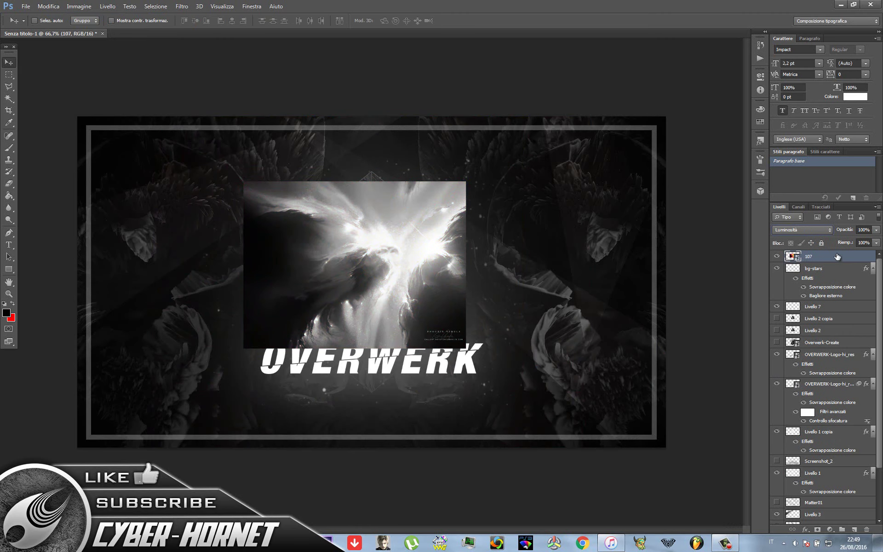
# - Magic Wand the triangle and copy the nebula inside it to Livello 8 at reduced opacity
pyautogui.click(8, 99)
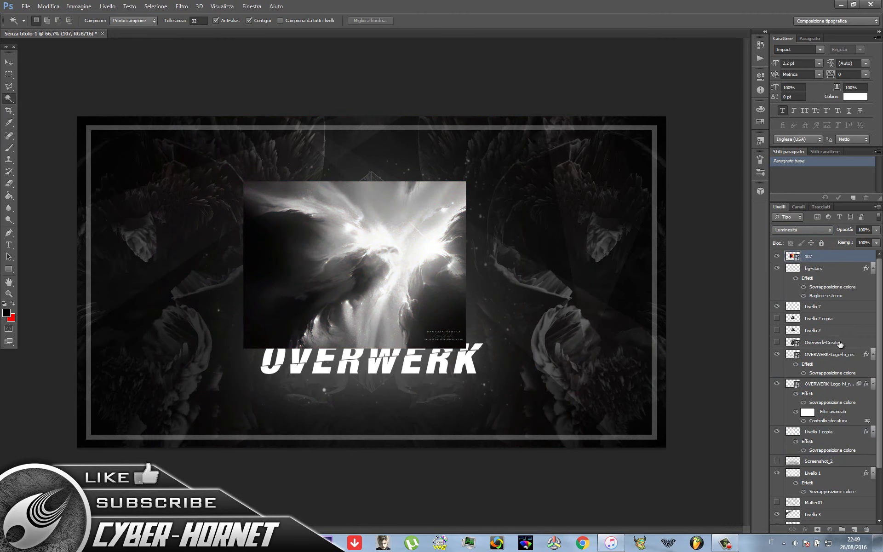
pyautogui.click(846, 473)
pyautogui.scroll(-1, 847, 460)
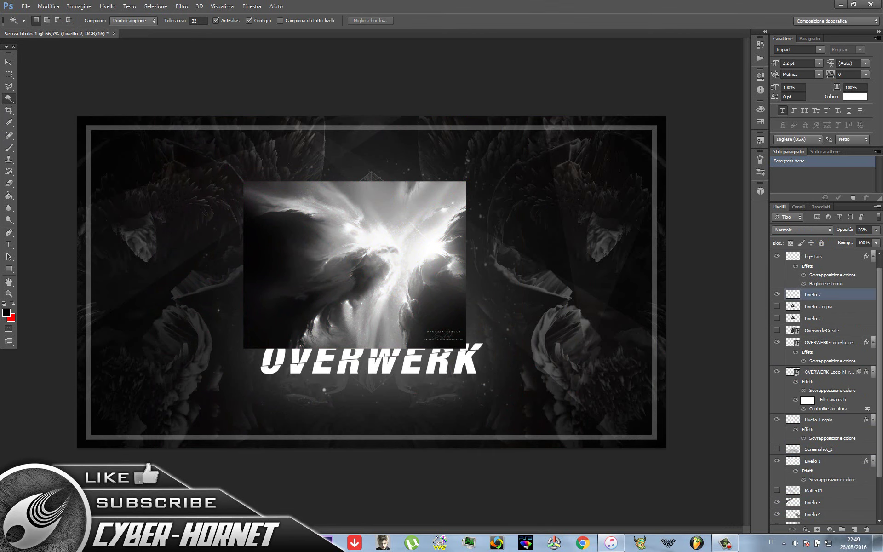
pyautogui.click(819, 419)
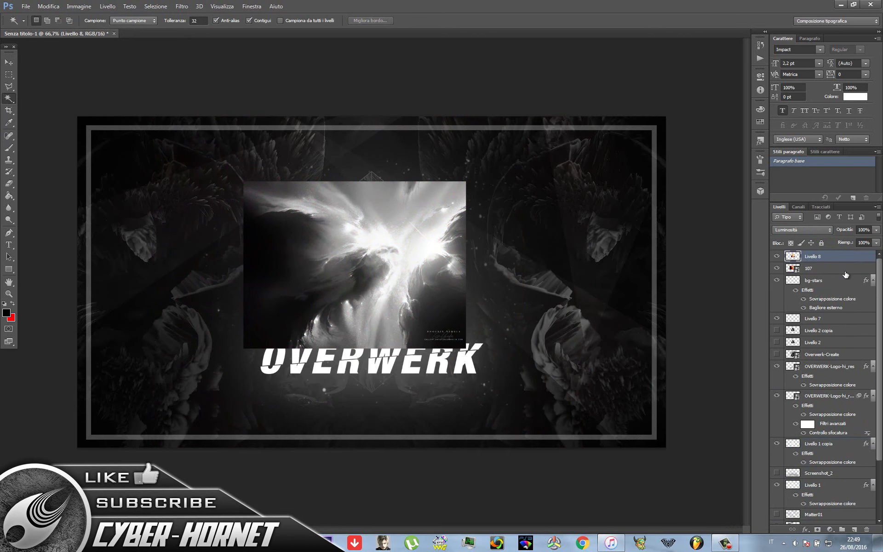
pyautogui.hotkey('ctrl', 'shift', 'j')
pyautogui.moveTo(876, 230); pyautogui.dragTo(852, 241)
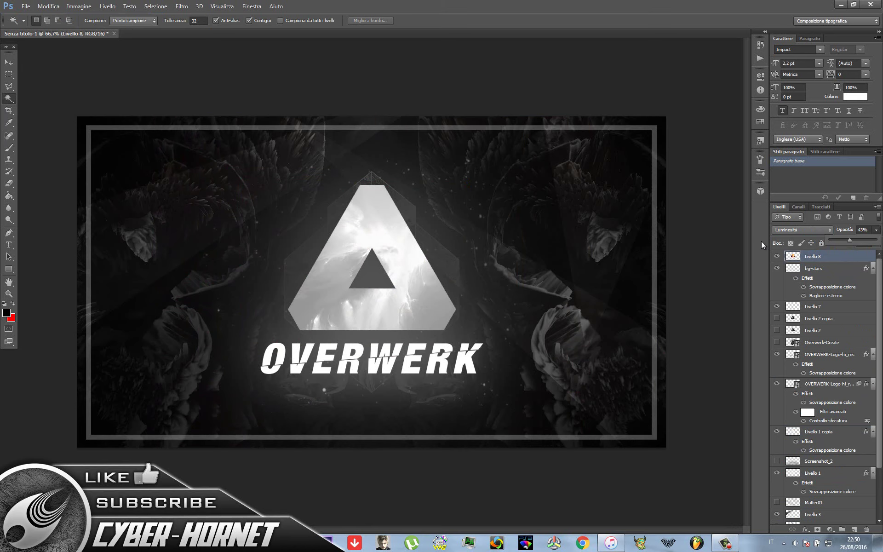
pyautogui.moveTo(849, 240); pyautogui.dragTo(876, 240)
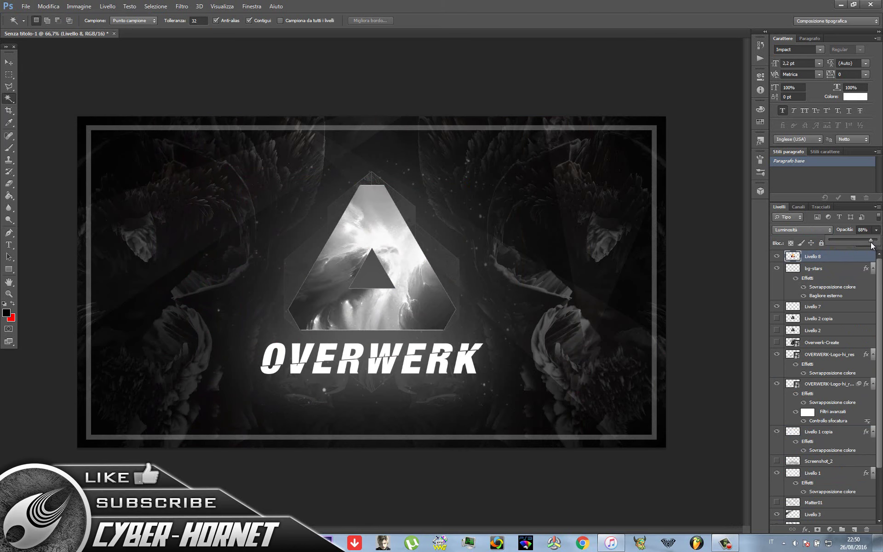
# - Place nebula 107 again enlarged to the full canvas, below Livello 8, and select the O
pyautogui.click(26, 6)
pyautogui.click(37, 157)
pyautogui.doubleClick(558, 400)
pyautogui.moveTo(593, 452); pyautogui.dragTo(610, 447)
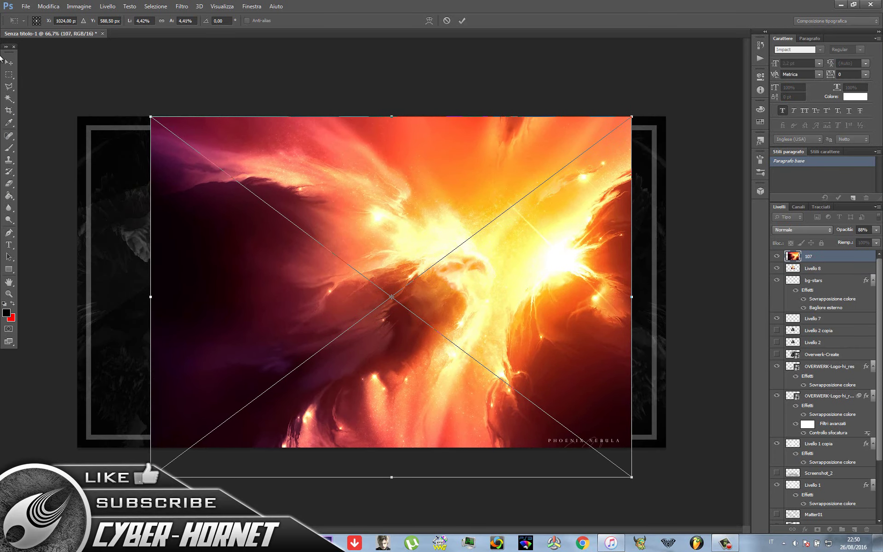
pyautogui.press('Return')
pyautogui.moveTo(839, 291); pyautogui.dragTo(838, 276)
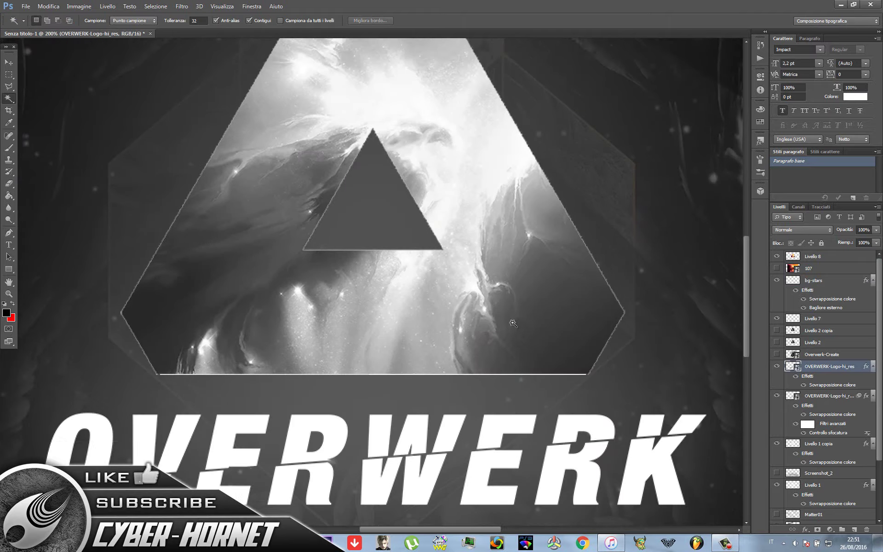
pyautogui.scroll(-2, 513, 323)
pyautogui.click(53, 427)
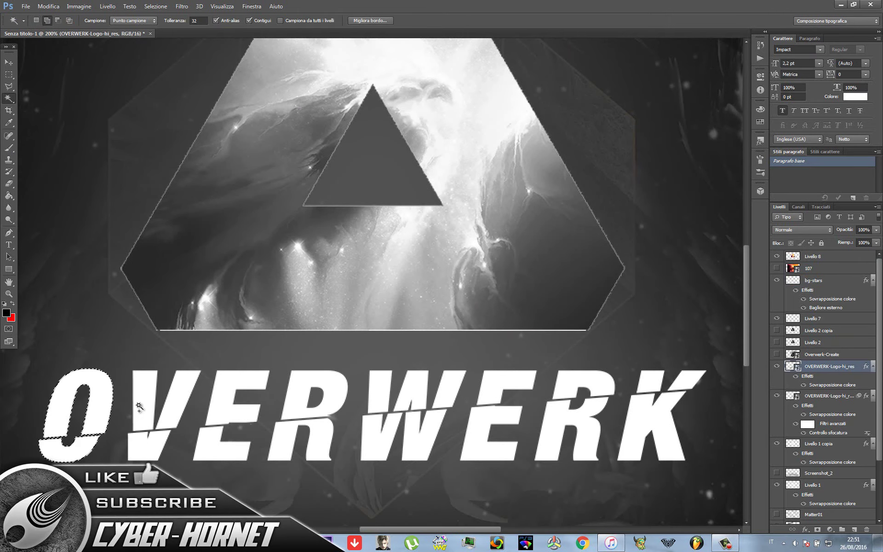
# - Add the remaining OVERWERK letters to the selection and copy the nebula inside them to a new layer
pyautogui.keyDown('shift'); pyautogui.click(209, 453); pyautogui.keyUp('shift')
pyautogui.keyDown('shift'); pyautogui.click(294, 437); pyautogui.keyUp('shift')
pyautogui.keyDown('shift'); pyautogui.click(404, 437); pyautogui.keyUp('shift')
pyautogui.keyDown('shift'); pyautogui.click(506, 437); pyautogui.keyUp('shift')
pyautogui.keyDown('shift'); pyautogui.click(585, 437); pyautogui.keyUp('shift')
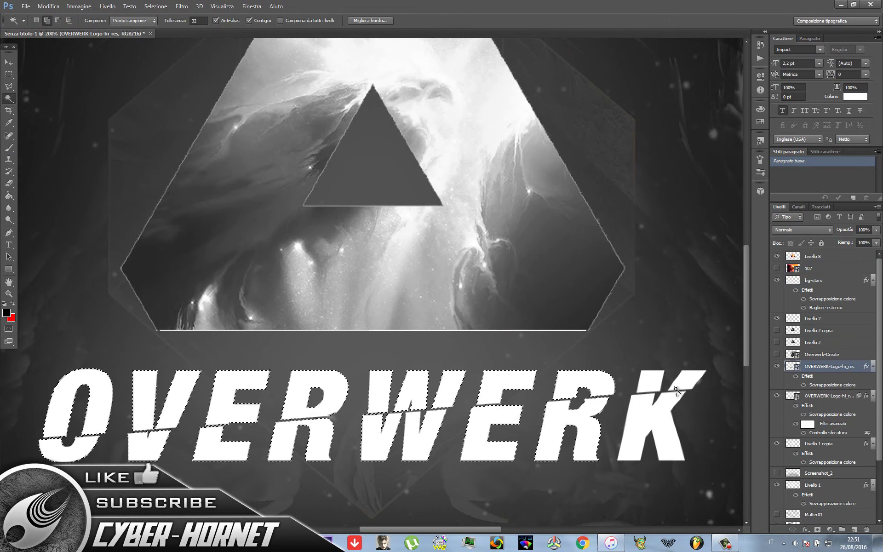
pyautogui.keyDown('shift'); pyautogui.click(683, 391); pyautogui.keyUp('shift')
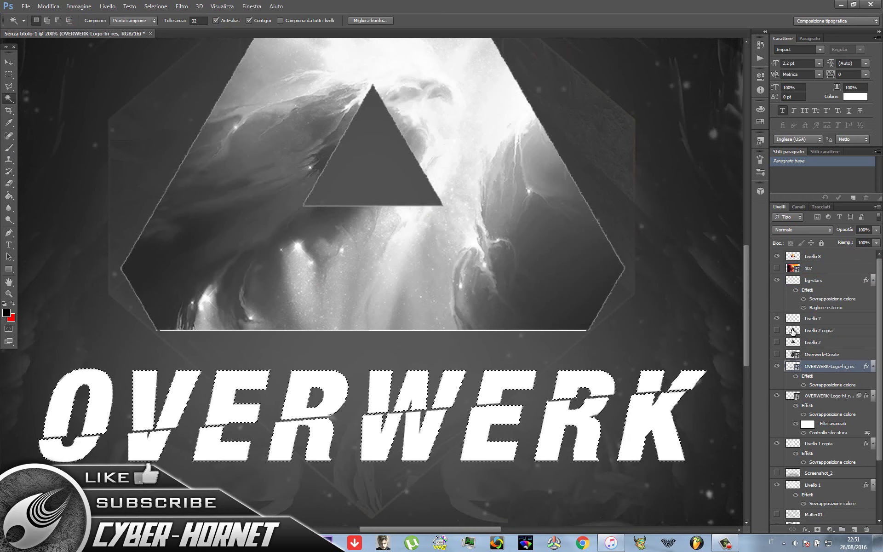
pyautogui.click(813, 256)
pyautogui.rightClick(519, 388)
pyautogui.click(528, 405)
# - Set the letter texture layer Livello 9 to Luminosità blend at 77% opacity
pyautogui.moveTo(823, 256); pyautogui.dragTo(830, 270)
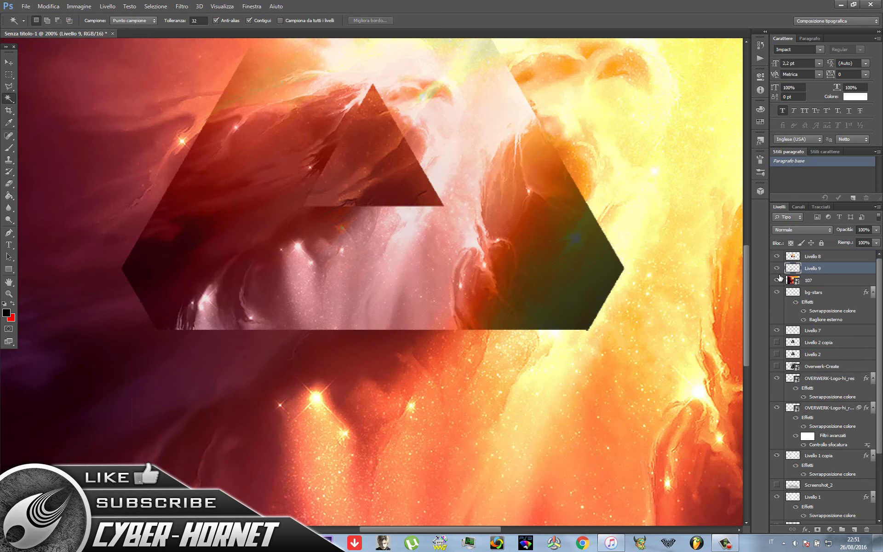
pyautogui.hotkey('ctrl', '-')
pyautogui.hotkey('ctrl', '-')
pyautogui.hotkey('ctrl', '-')
pyautogui.hotkey('ctrl', '1')
pyautogui.click(802, 230)
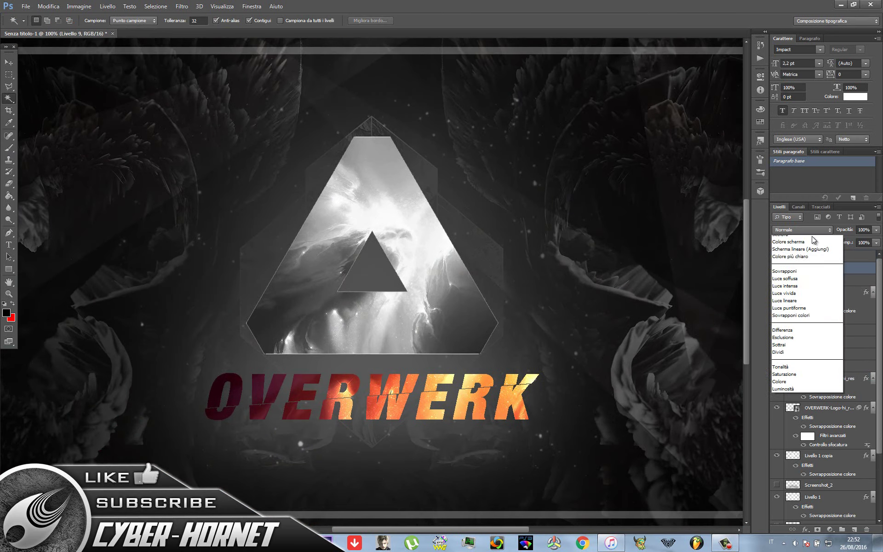
pyautogui.click(791, 394)
pyautogui.moveTo(876, 229); pyautogui.dragTo(867, 237)
pyautogui.hotkey('ctrl', '+')
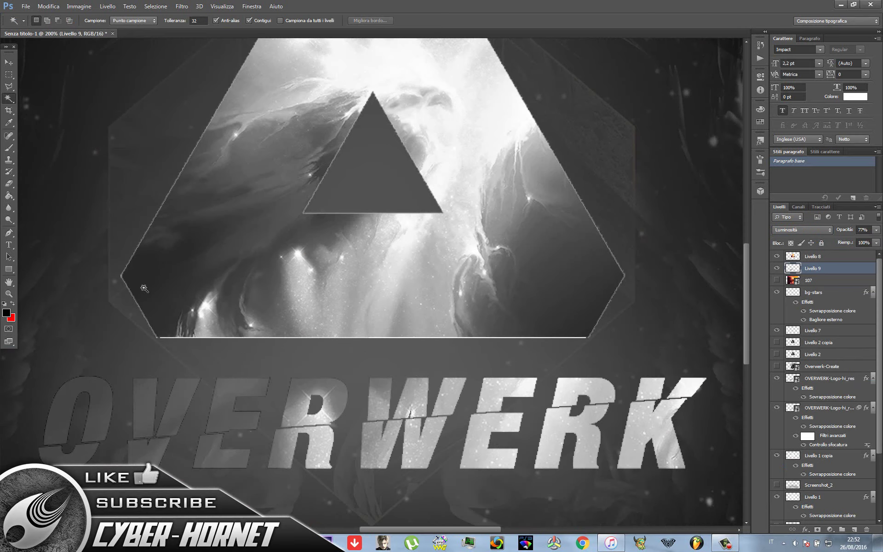
pyautogui.press('e')
pyautogui.hotkey('ctrl', '-')
pyautogui.hotkey('ctrl', '-')
# - Make a lower layer visible again and size the eraser down to 17 px
pyautogui.hotkey('ctrl', '+')
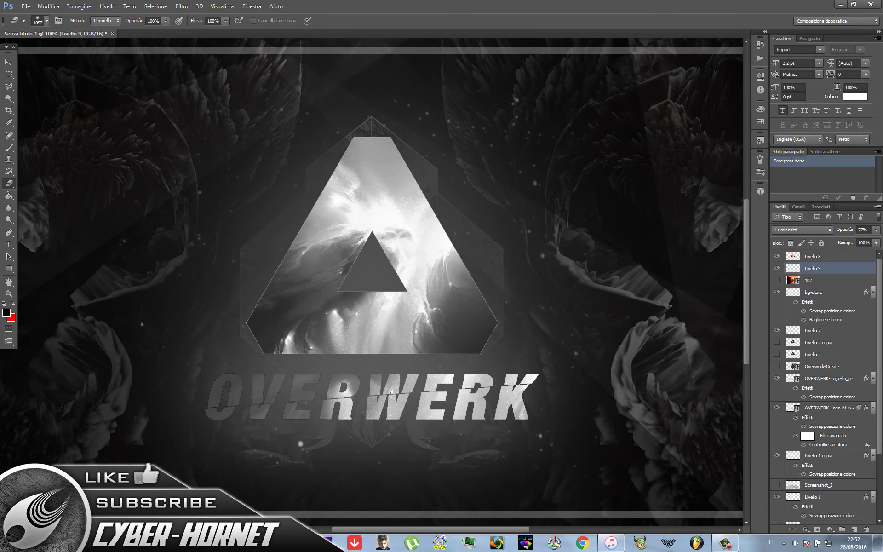
pyautogui.hotkey('ctrl', '-')
pyautogui.scroll(-3, 823, 391)
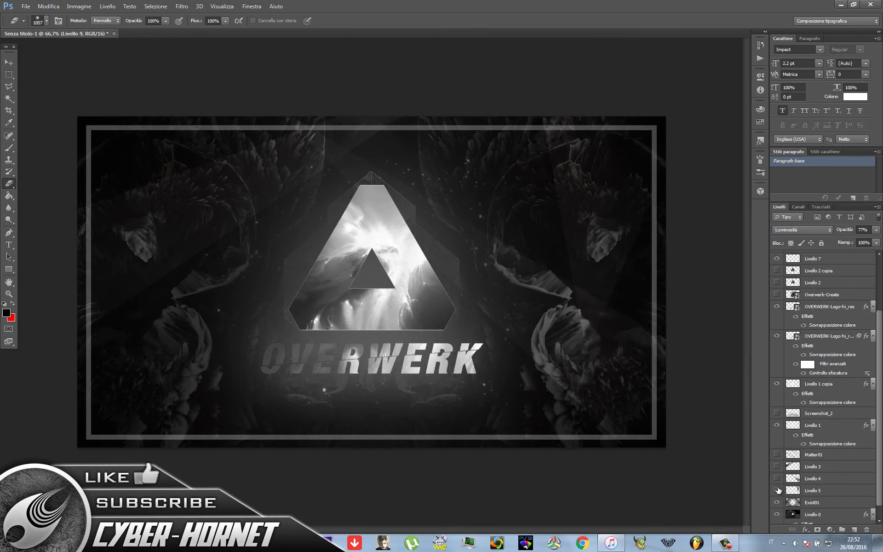
pyautogui.click(777, 479)
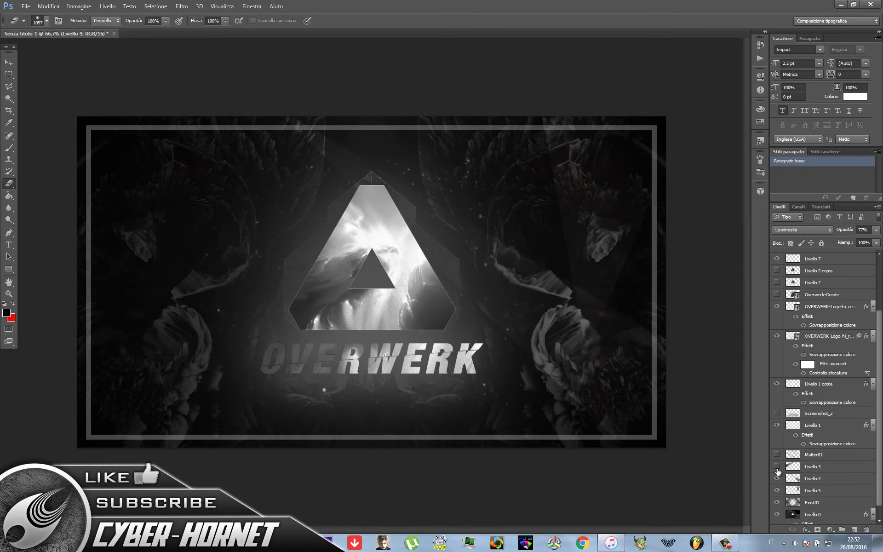
pyautogui.scroll(3, 824, 368)
pyautogui.hotkey('ctrl', '+')
pyautogui.hotkey('ctrl', '+')
pyautogui.rightClick(421, 287)
pyautogui.moveTo(473, 315); pyautogui.dragTo(442, 316)
pyautogui.press('Return')
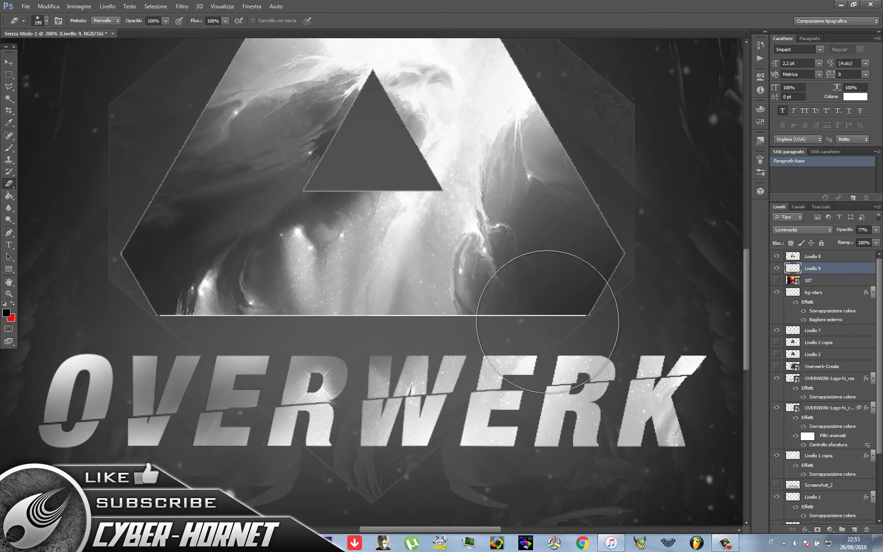
pyautogui.hotkey('ctrl', '+')
pyautogui.rightClick(419, 279)
pyautogui.press('Return')
# - Erase the soft glow around the R, the E's lower edge and both W strokes
pyautogui.scroll(-3, 301, 437)
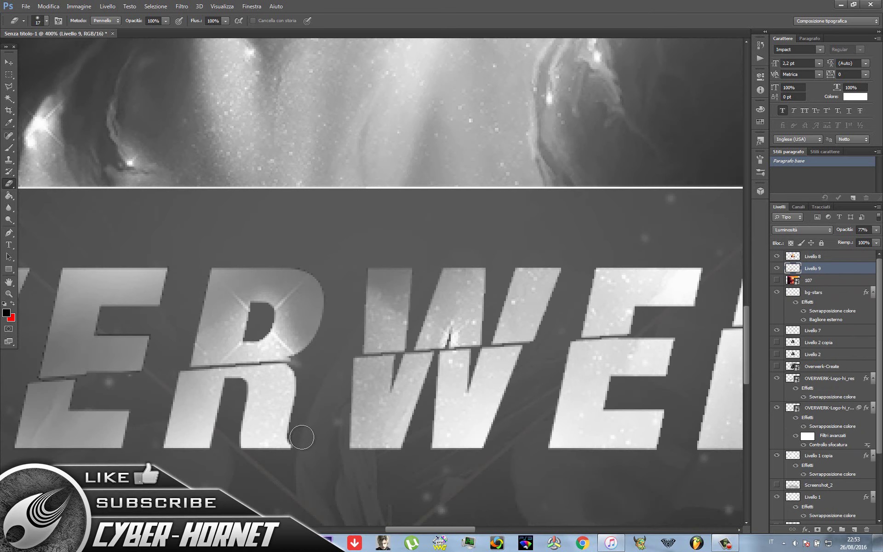
pyautogui.moveTo(316, 348)
pyautogui.mouseDown()
pyautogui.moveTo(188, 315)
pyautogui.moveTo(317, 357)
pyautogui.mouseUp()
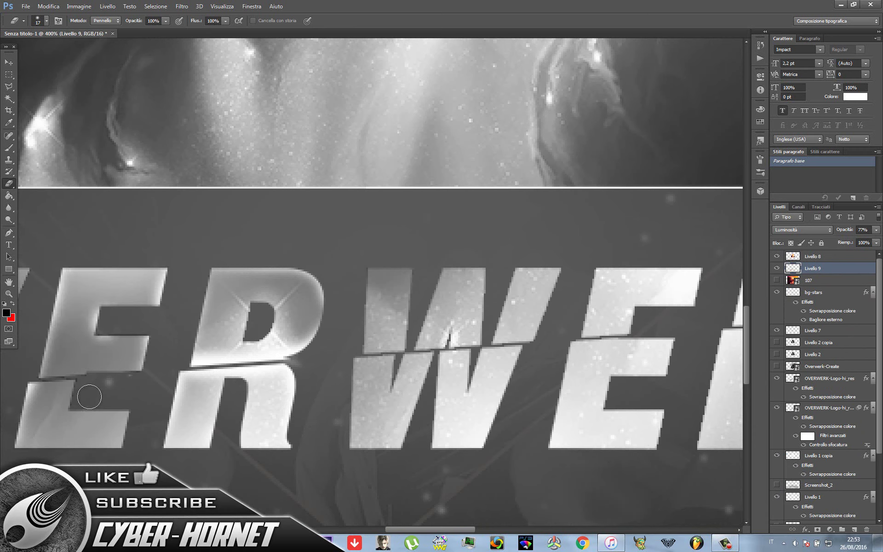
pyautogui.moveTo(89, 396); pyautogui.dragTo(136, 417)
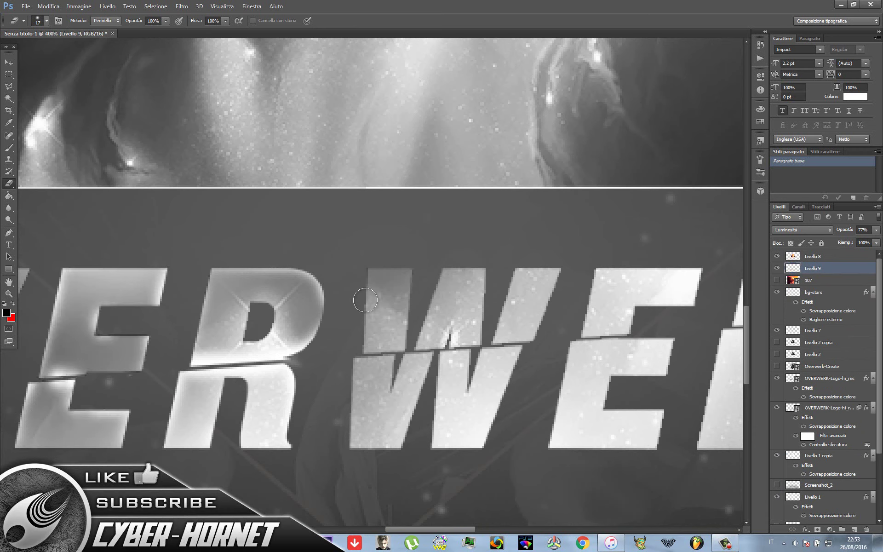
pyautogui.moveTo(430, 270)
pyautogui.mouseDown()
pyautogui.moveTo(387, 364)
pyautogui.moveTo(442, 345)
pyautogui.mouseUp()
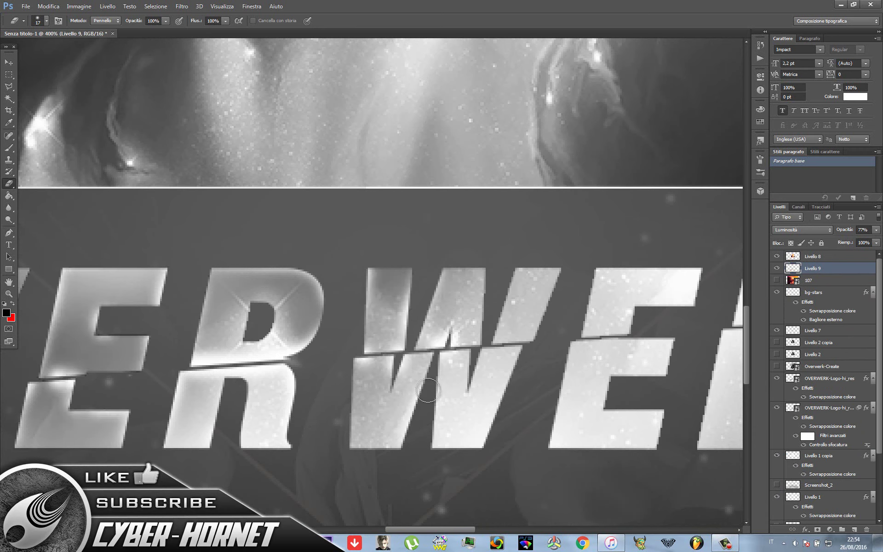
pyautogui.moveTo(530, 354)
pyautogui.mouseDown()
pyautogui.moveTo(497, 262)
pyautogui.moveTo(494, 350)
pyautogui.mouseUp()
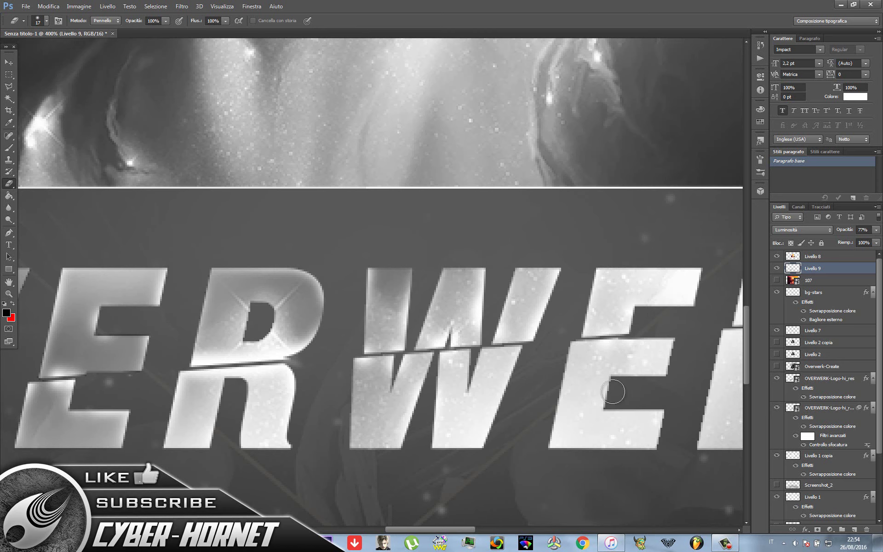
# - Erase inside the O to brighten it, undoing the stroke across the V
pyautogui.hscroll(5, 493, 513)
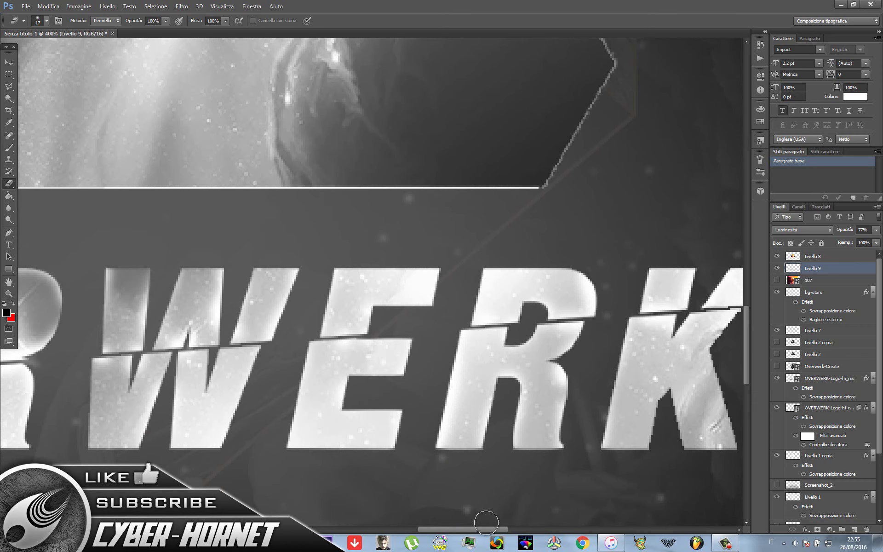
pyautogui.hscroll(3, 486, 522)
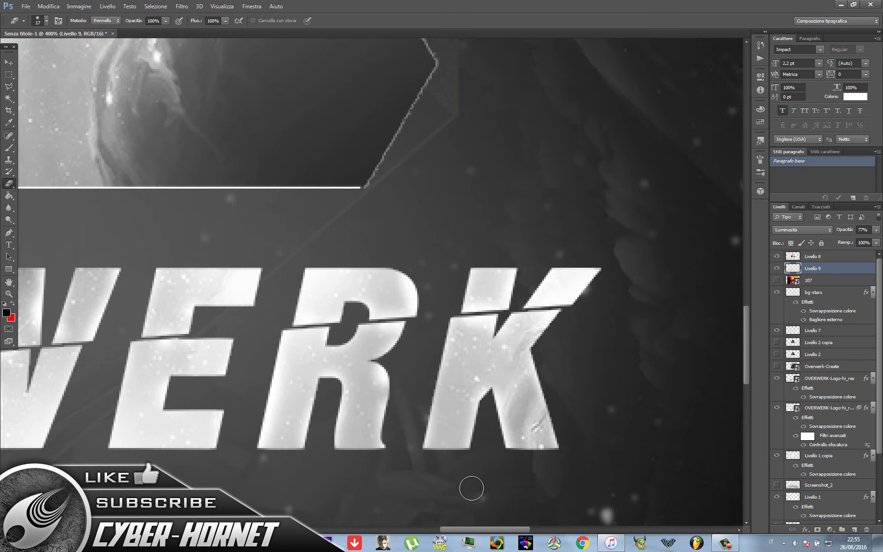
pyautogui.hscroll(-2, 325, 473)
pyautogui.hscroll(-4, 443, 339)
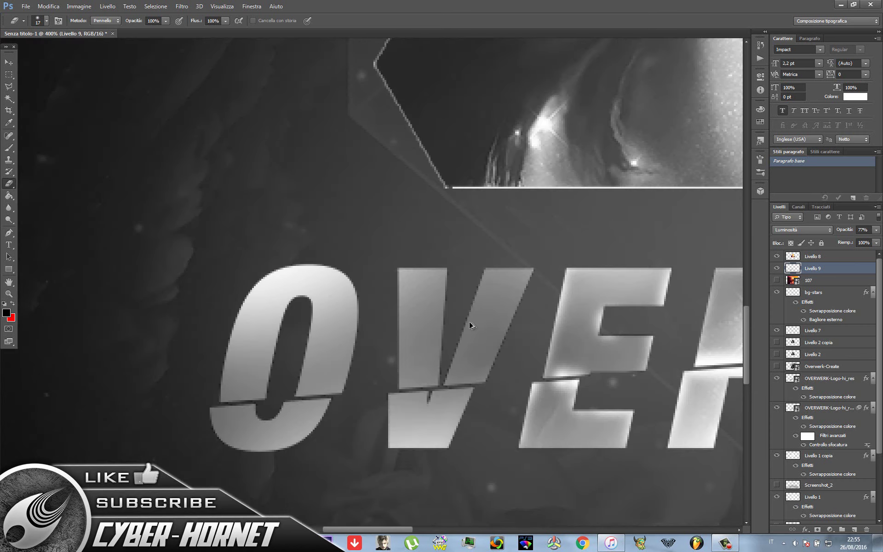
pyautogui.moveTo(453, 313)
pyautogui.mouseDown()
pyautogui.moveTo(456, 359)
pyautogui.moveTo(414, 386)
pyautogui.moveTo(464, 387)
pyautogui.mouseUp()
pyautogui.hotkey('ctrl', 'z')
pyautogui.moveTo(327, 395)
pyautogui.mouseDown()
pyautogui.moveTo(276, 386)
pyautogui.moveTo(295, 363)
pyautogui.mouseUp()
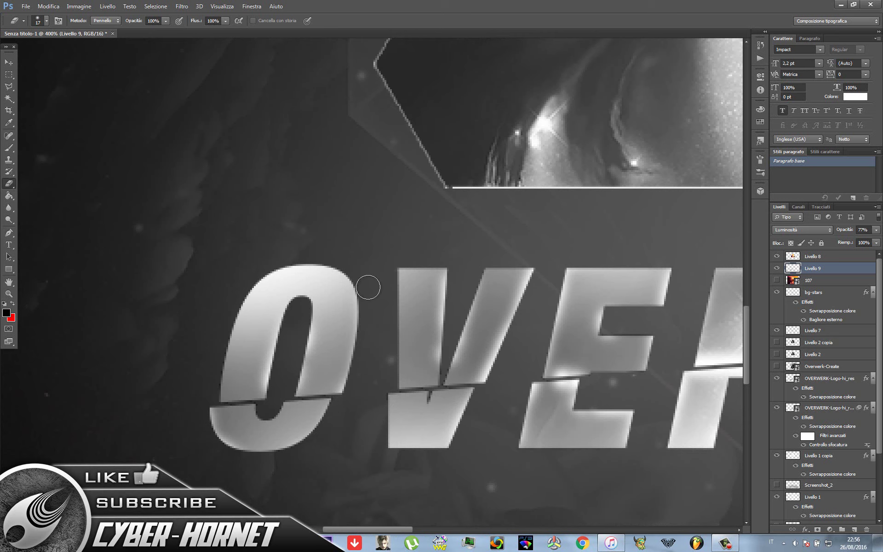
pyautogui.scroll(-4, 435, 408)
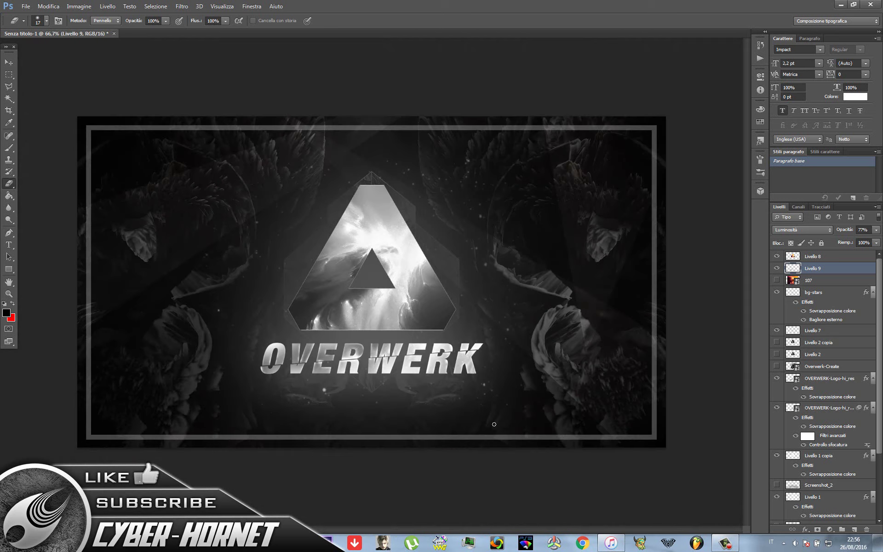
# - Set the eraser to 49 px and switch to the Livello 8 layer
pyautogui.scroll(3, 371, 282)
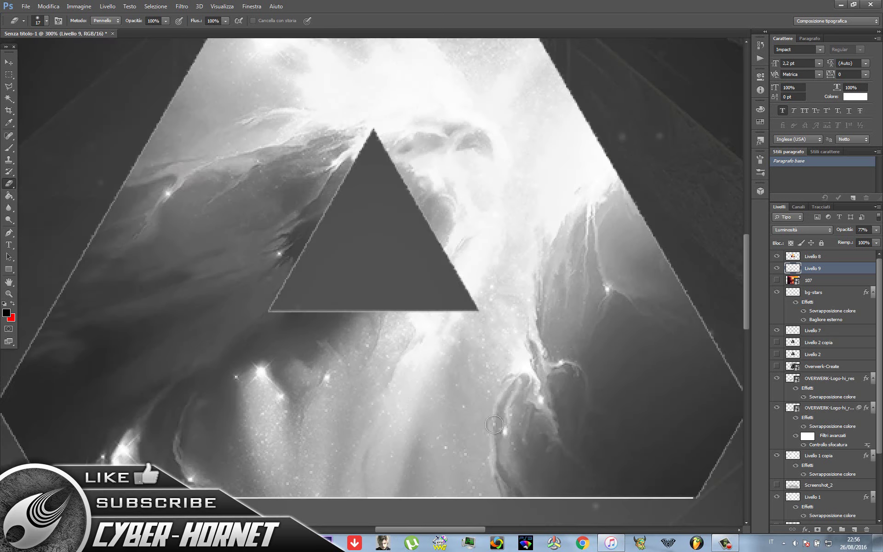
pyautogui.rightClick(359, 271)
pyautogui.moveTo(368, 291)
pyautogui.mouseDown()
pyautogui.moveTo(388, 294)
pyautogui.moveTo(384, 217)
pyautogui.mouseUp()
pyautogui.press('Return')
pyautogui.hotkey('alt', ']')
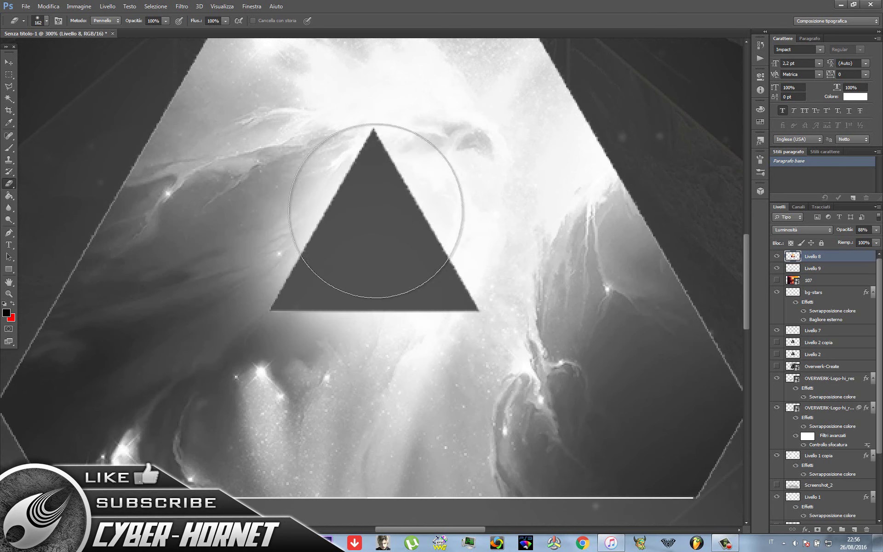
# - Pan around the nebula triangle and lettering to inspect the areas to erase
pyautogui.scroll(-3, 384, 217)
pyautogui.hscroll(-5, 266, 345)
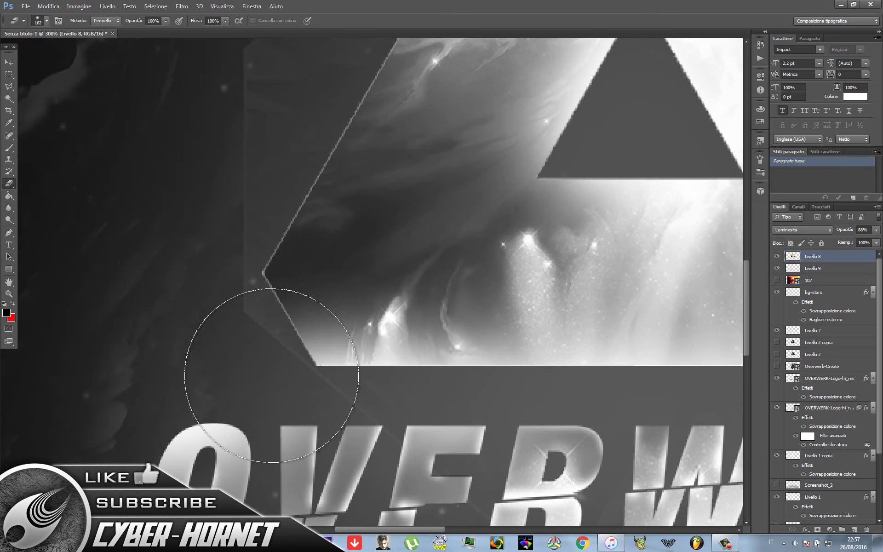
pyautogui.scroll(3, 202, 230)
pyautogui.scroll(1, 288, 168)
pyautogui.scroll(5, 424, 118)
pyautogui.hscroll(7, 306, 78)
pyautogui.scroll(3, 306, 79)
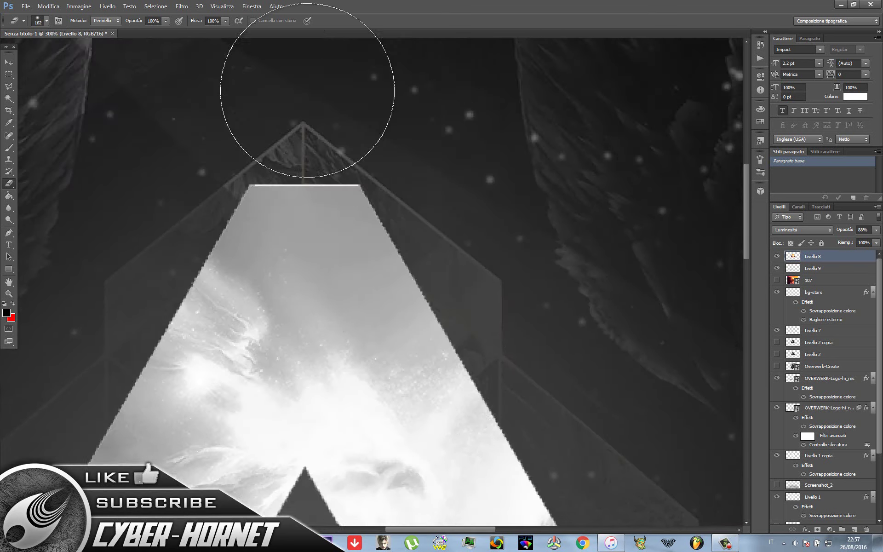
pyautogui.scroll(-2, 533, 209)
pyautogui.scroll(-6, 534, 210)
pyautogui.hscroll(3, 534, 210)
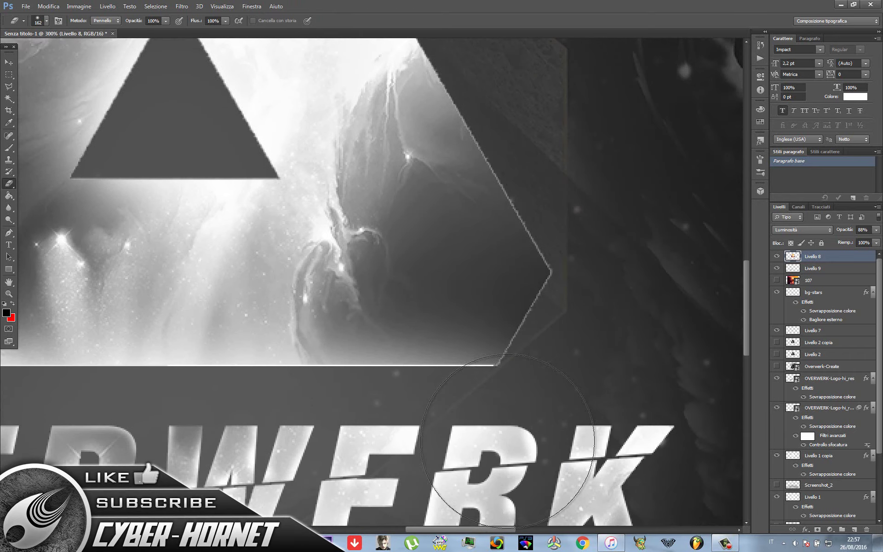
pyautogui.scroll(1, 580, 120)
pyautogui.scroll(-4, 580, 120)
pyautogui.scroll(-1, 622, 207)
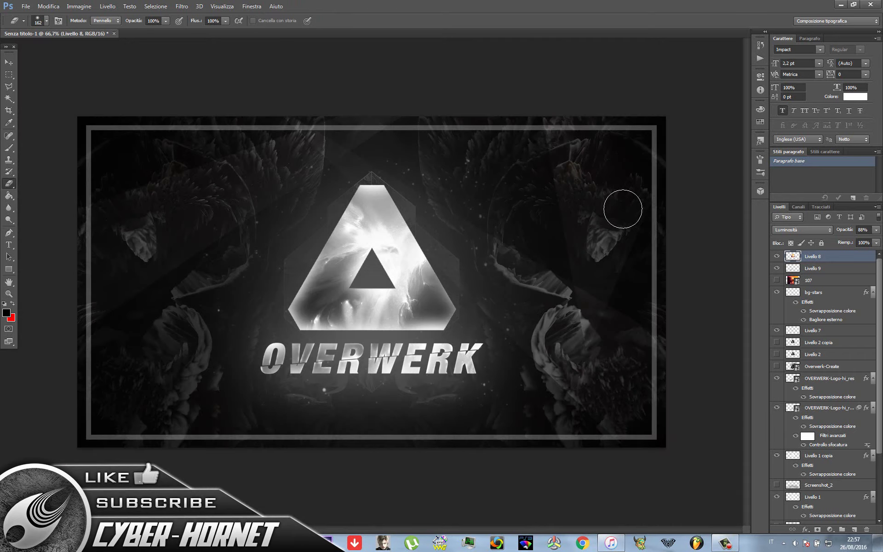
pyautogui.scroll(1, 422, 515)
pyautogui.scroll(4, 421, 515)
pyautogui.hscroll(-6, 529, 302)
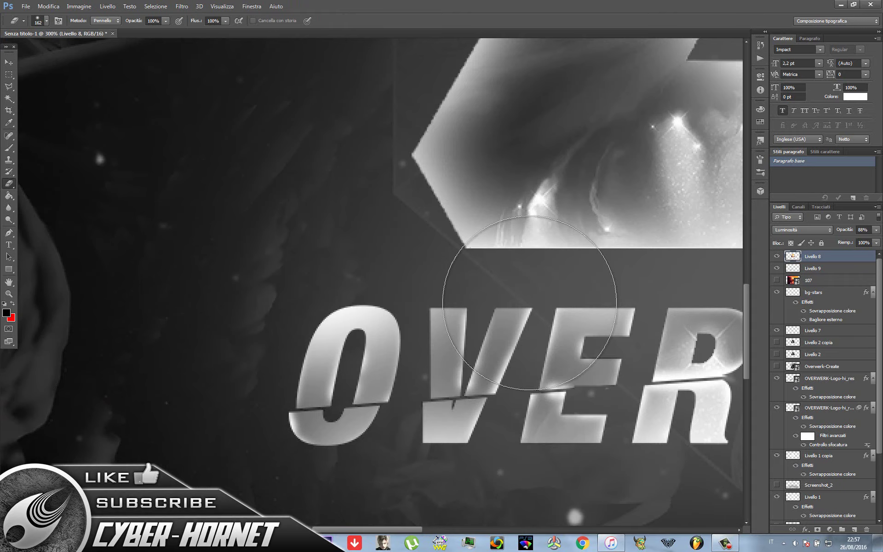
pyautogui.scroll(-5, 529, 302)
# - Place the hexagon outline image and set its blend mode to Colore più chiaro
pyautogui.click(26, 6)
pyautogui.click(42, 163)
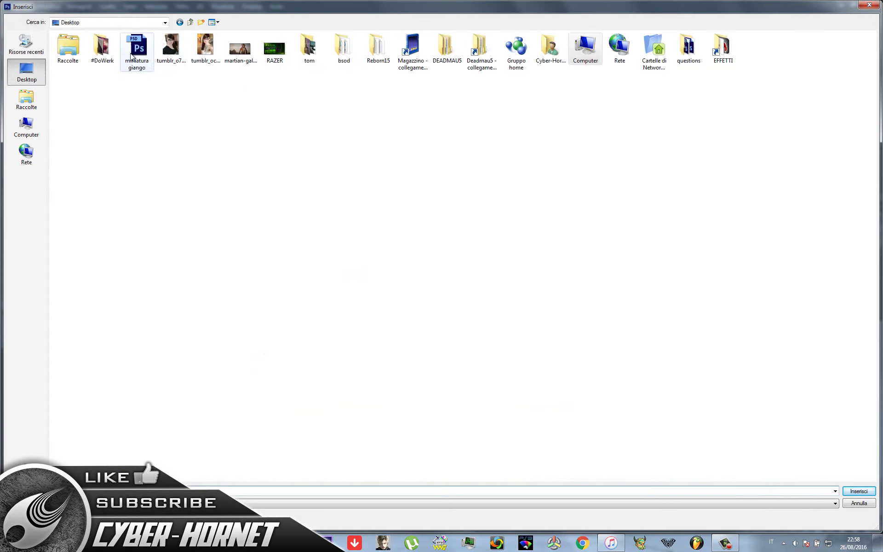
pyautogui.doubleClick(131, 56)
pyautogui.press('v')
pyautogui.press('Return')
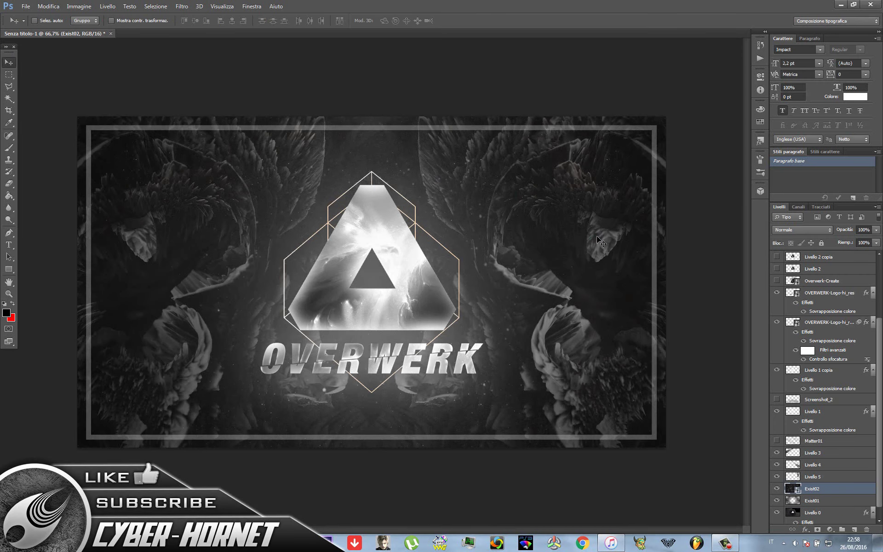
pyautogui.click(802, 229)
pyautogui.click(802, 330)
pyautogui.rightClick(849, 486)
pyautogui.press('Escape')
# - Zoom in and select along the hexagon outline edge with the Magic Wand
pyautogui.hotkey('ctrl', '+')
pyautogui.hotkey('ctrl', '+')
pyautogui.scroll(-2, 485, 217)
pyautogui.press('w')
pyautogui.click(594, 138)
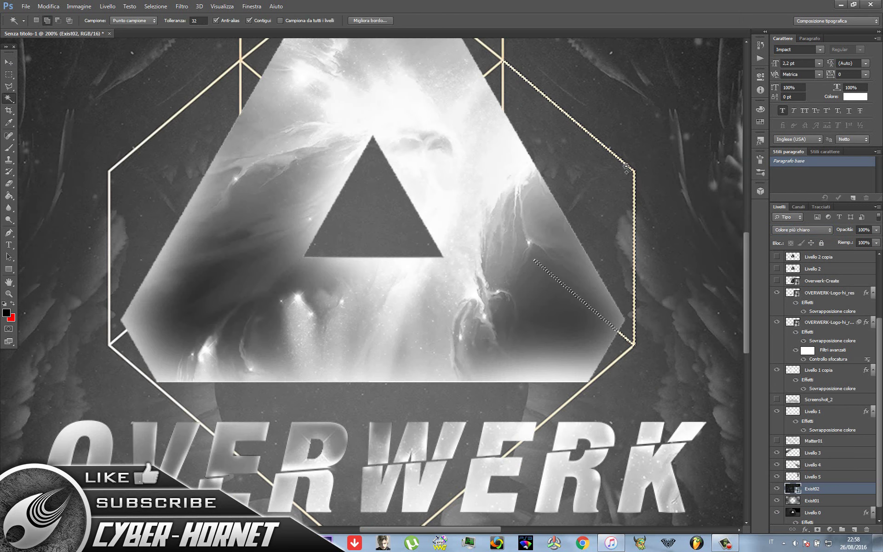
# - Select the region beside the hexagon line and move it onto a new layer
pyautogui.scroll(-3, 564, 408)
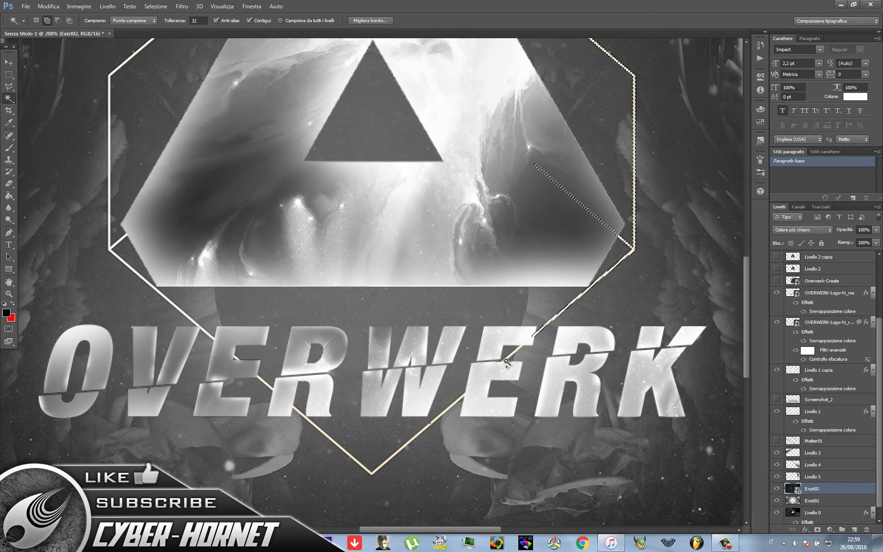
pyautogui.click(506, 361)
pyautogui.rightClick(466, 317)
pyautogui.press('Escape')
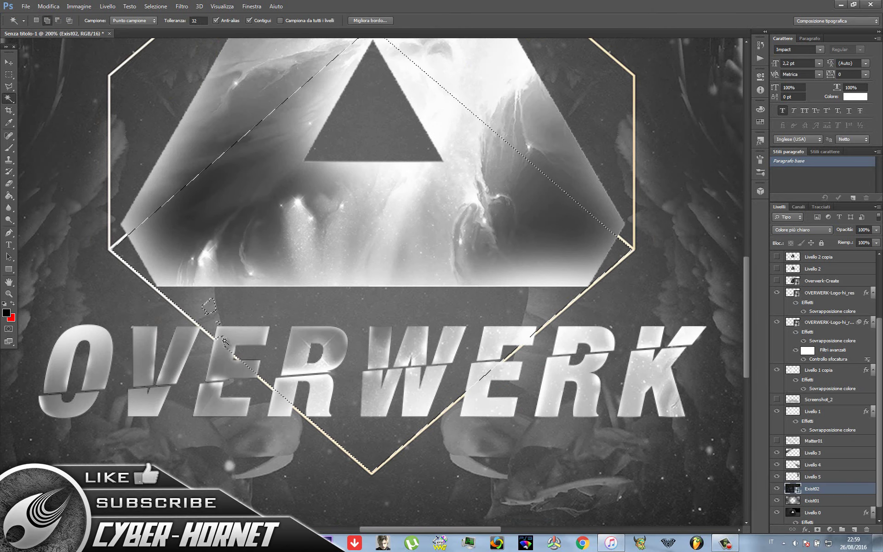
pyautogui.rightClick(397, 236)
pyautogui.click(474, 379)
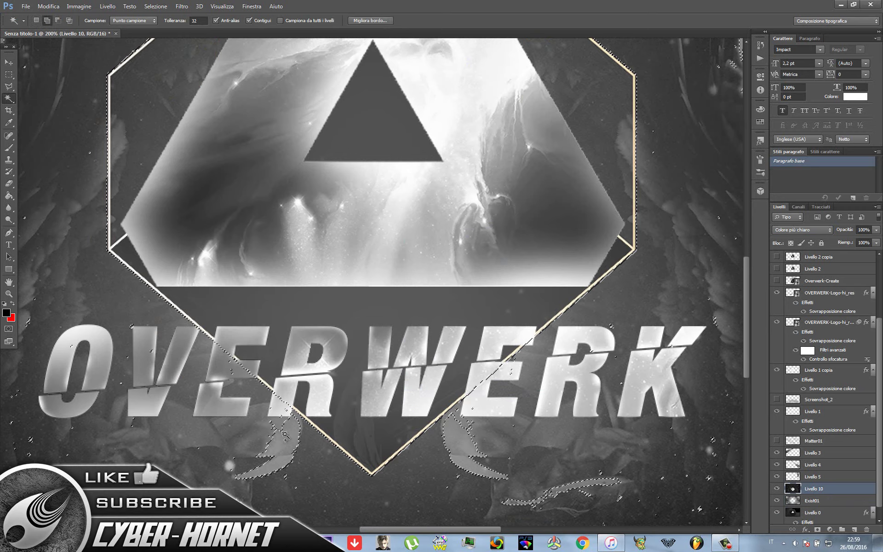
# - Invert the selection and copy it onto a new layer
pyautogui.scroll(2, 627, 378)
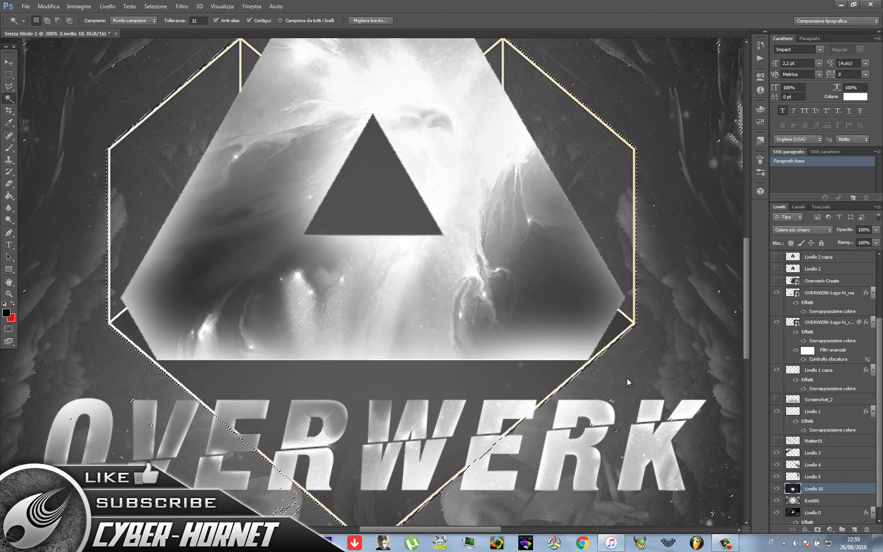
pyautogui.rightClick(669, 381)
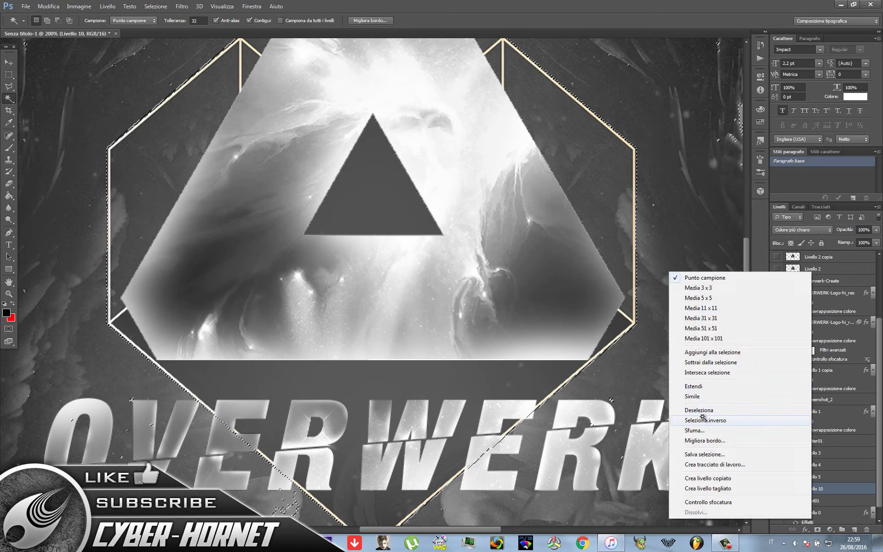
pyautogui.click(702, 420)
pyautogui.rightClick(653, 378)
pyautogui.click(734, 345)
# - Polygon-select the hexagon lines from the bottom corner and copy them onto Livello 12
pyautogui.press('l')
pyautogui.scroll(-2, 102, 240)
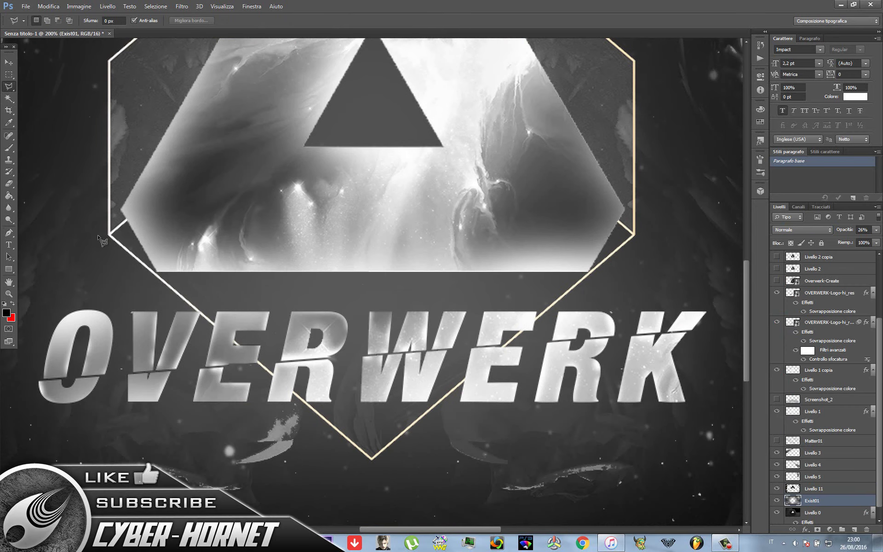
pyautogui.click(103, 237)
pyautogui.scroll(1, 651, 124)
pyautogui.scroll(2, 510, 229)
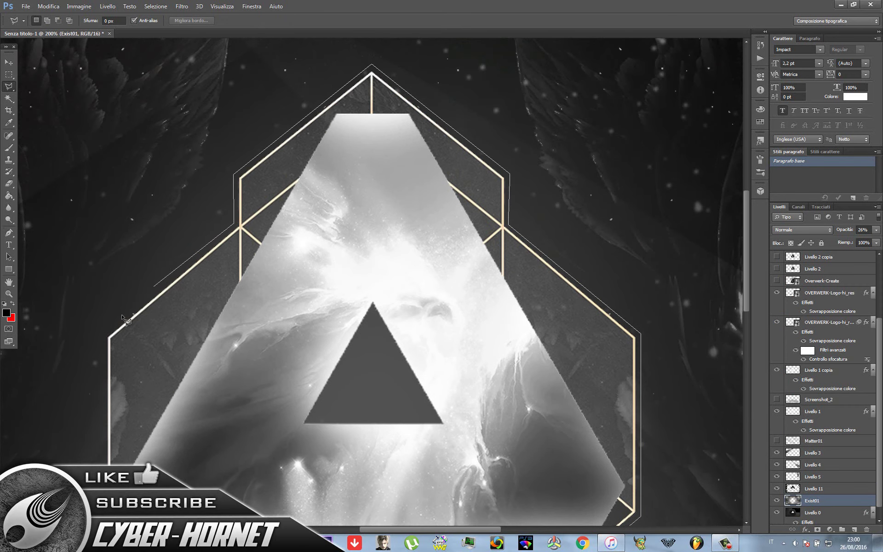
pyautogui.press('Return')
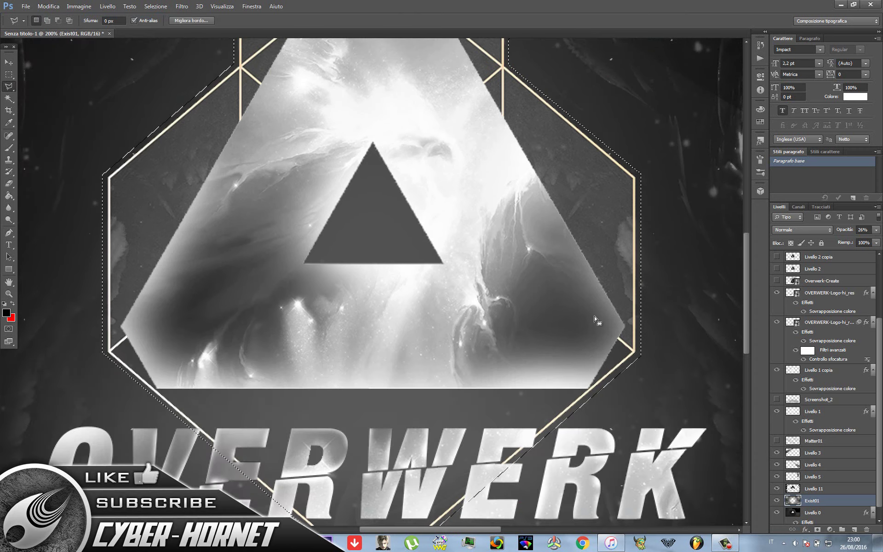
pyautogui.scroll(-5, 528, 329)
pyautogui.rightClick(529, 328)
pyautogui.click(597, 404)
# - Magic Wand-select the hexagon bands and copy them onto new layer Livello 13
pyautogui.scroll(5, 477, 137)
pyautogui.press('w')
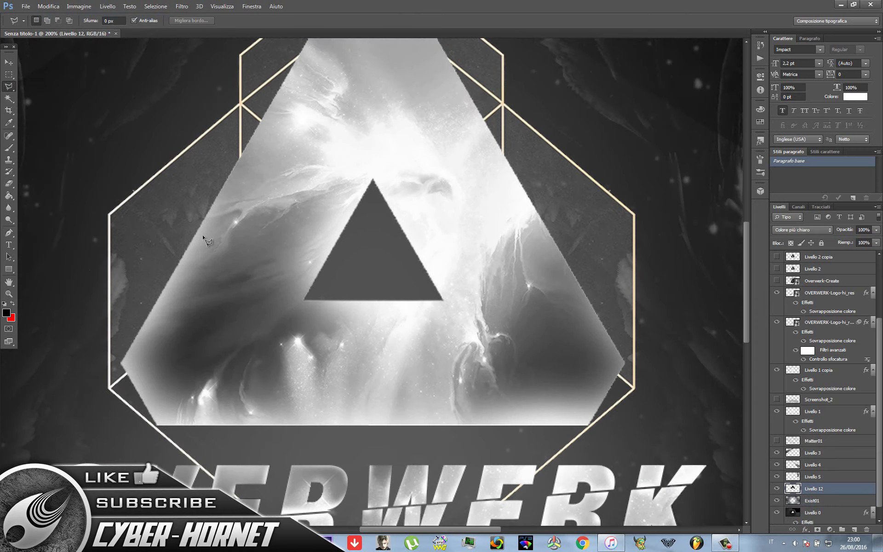
pyautogui.keyDown('shift'); pyautogui.click(477, 137); pyautogui.keyUp('shift')
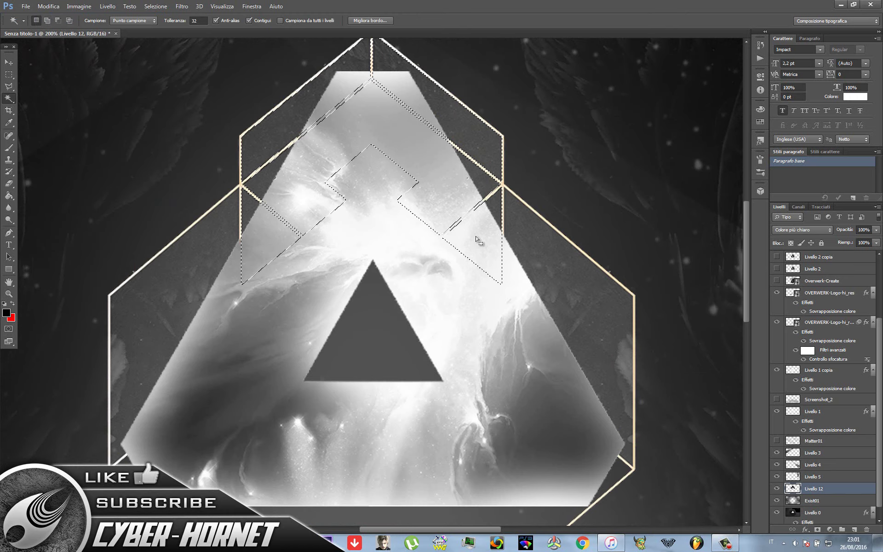
pyautogui.keyDown('shift'); pyautogui.click(556, 313); pyautogui.keyUp('shift')
pyautogui.scroll(-2, 556, 313)
pyautogui.rightClick(547, 237)
pyautogui.click(598, 381)
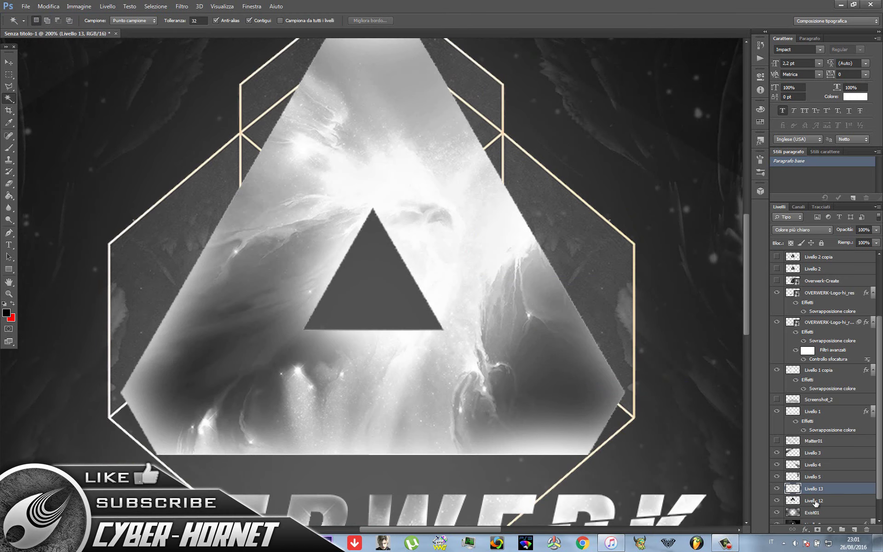
# - Zoom out and fade Livello 13's hexagon lines to 11% opacity
pyautogui.hotkey('ctrl', '-')
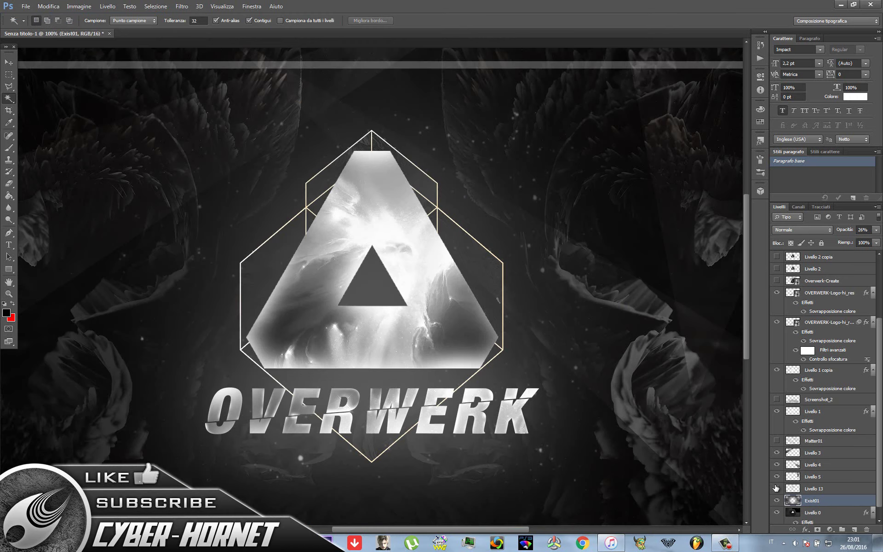
pyautogui.click(813, 488)
pyautogui.moveTo(876, 229); pyautogui.dragTo(840, 243)
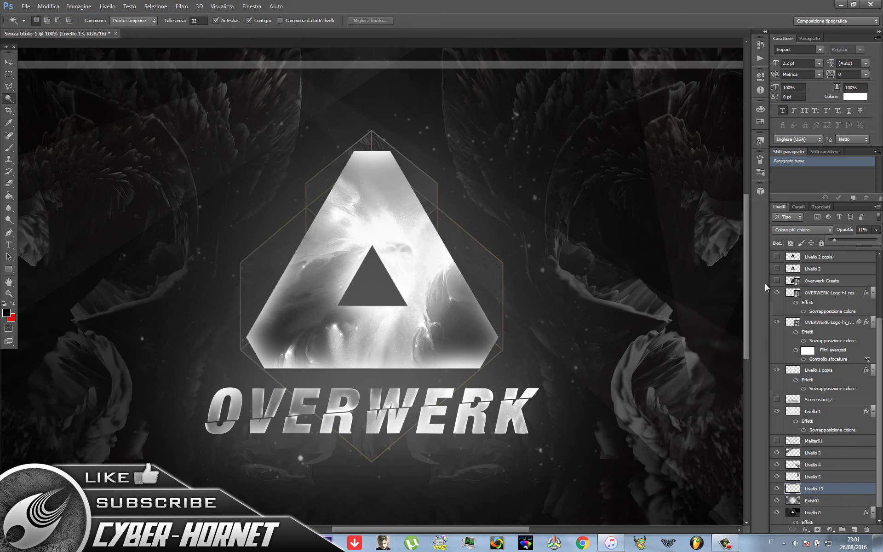
# - Use the Eraser at 41 px brush size on the Livello 9 layer
pyautogui.press('e')
pyautogui.scroll(3, 367, 516)
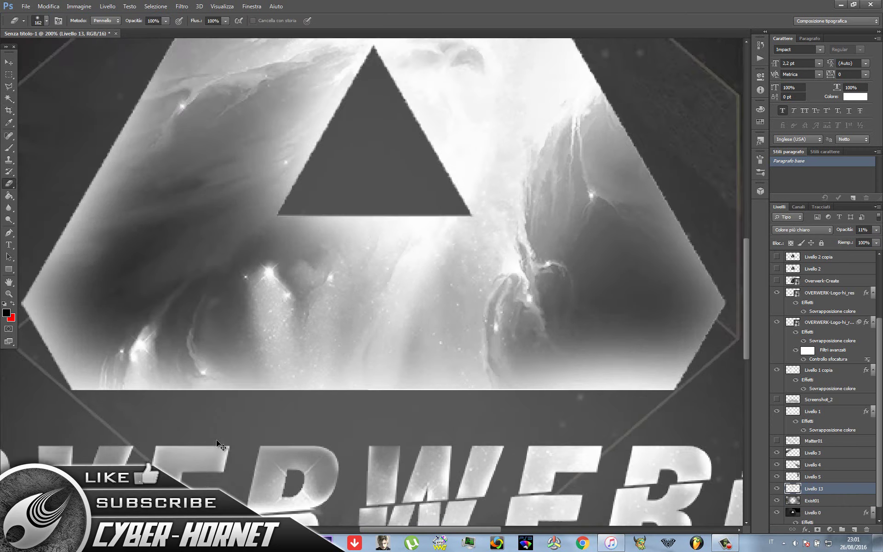
pyautogui.scroll(-2, 367, 515)
pyautogui.hscroll(-3, 366, 515)
pyautogui.scroll(3, 794, 319)
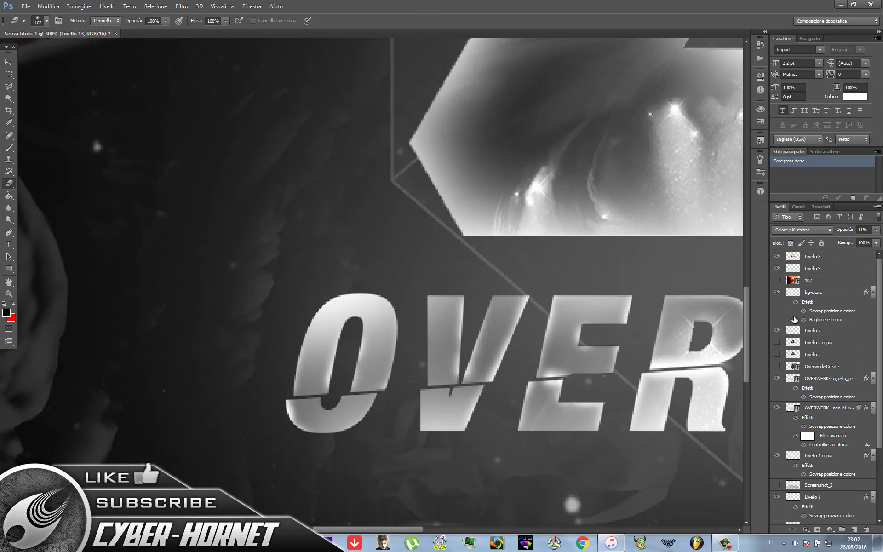
pyautogui.click(812, 268)
pyautogui.rightClick(461, 358)
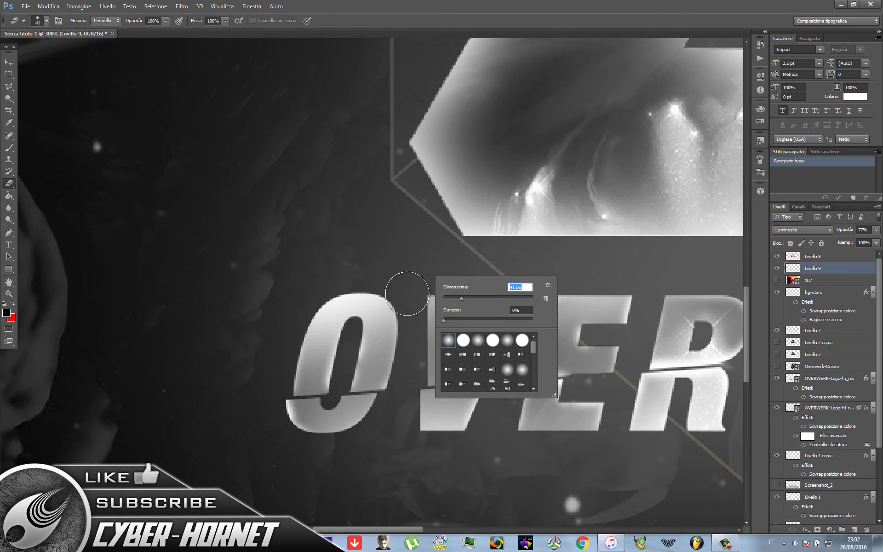
pyautogui.press('Return')
pyautogui.rightClick(506, 404)
pyautogui.press('Escape')
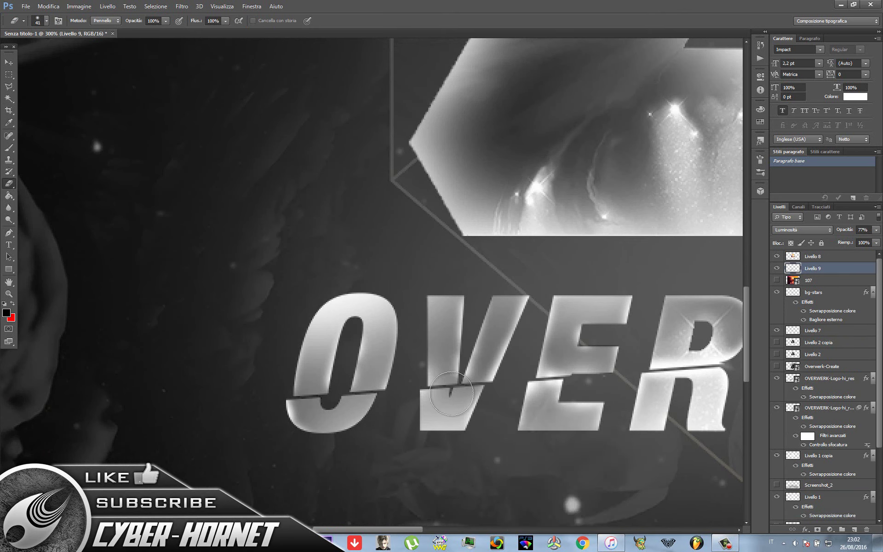
# - Zoom out to the whole wallpaper and briefly change the iTunes track
pyautogui.hotkey('ctrl', '-')
pyautogui.hotkey('ctrl', '-')
pyautogui.hotkey('ctrl', '-')
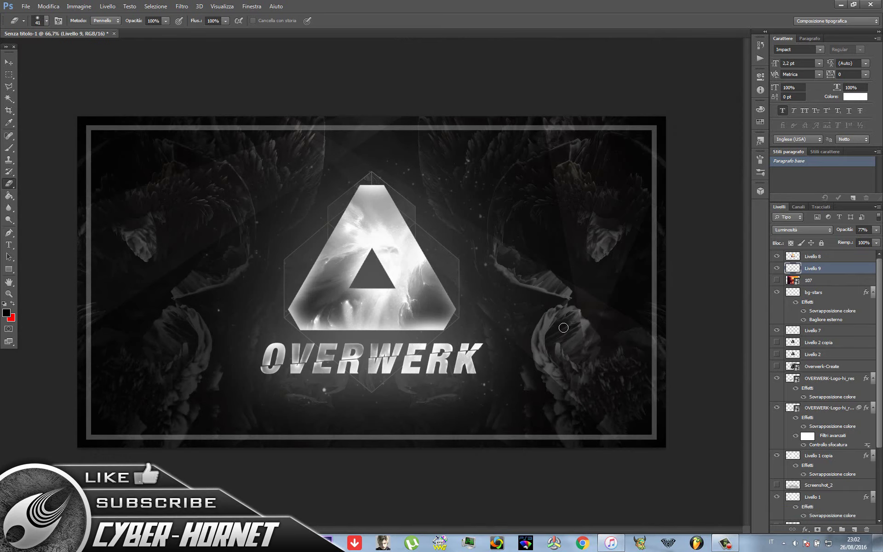
pyautogui.click(611, 542)
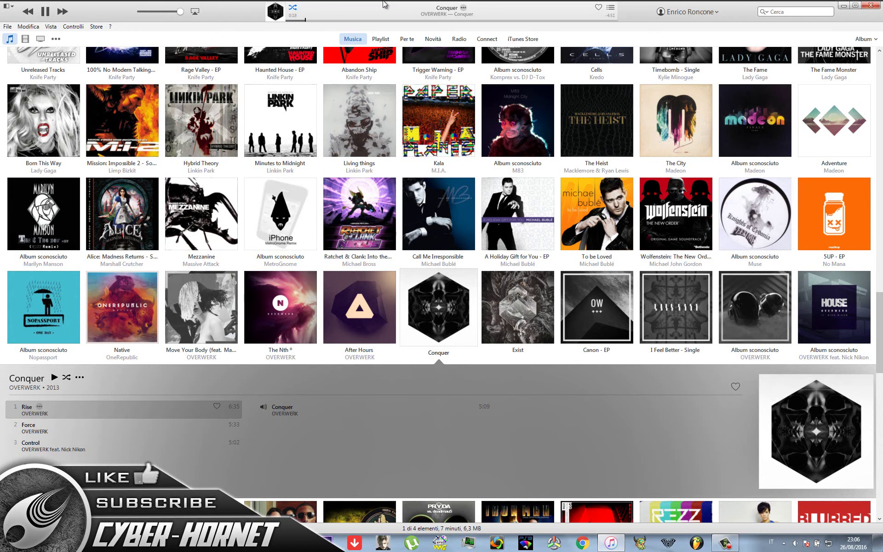
pyautogui.click(867, 39)
pyautogui.click(795, 57)
pyautogui.click(868, 39)
pyautogui.click(797, 69)
pyautogui.click(844, 5)
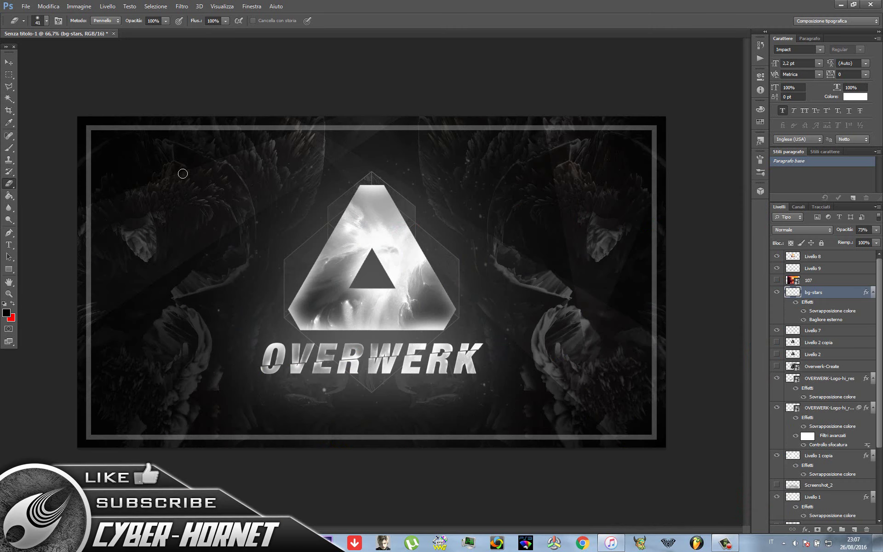
# - Draw a paragraph text box below the title in Purista Thin Italic
pyautogui.press('t')
pyautogui.moveTo(603, 424); pyautogui.dragTo(221, 330)
pyautogui.click(98, 21)
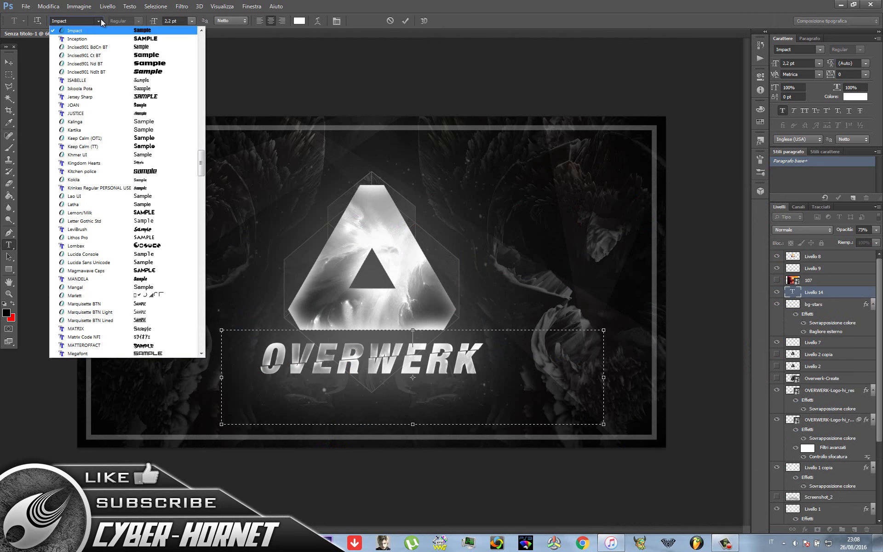
pyautogui.scroll(-5, 175, 197)
pyautogui.scroll(-5, 166, 193)
pyautogui.scroll(-5, 147, 183)
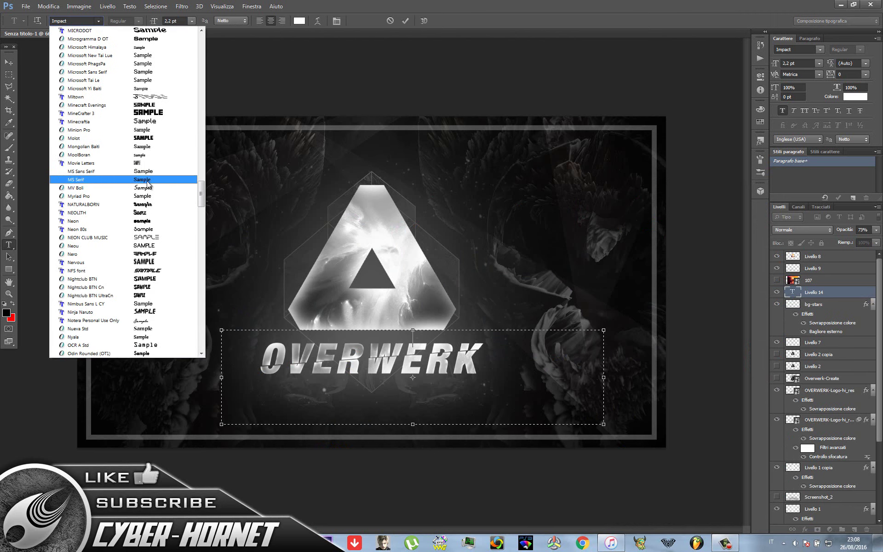
pyautogui.scroll(-4, 148, 183)
pyautogui.scroll(-4, 169, 268)
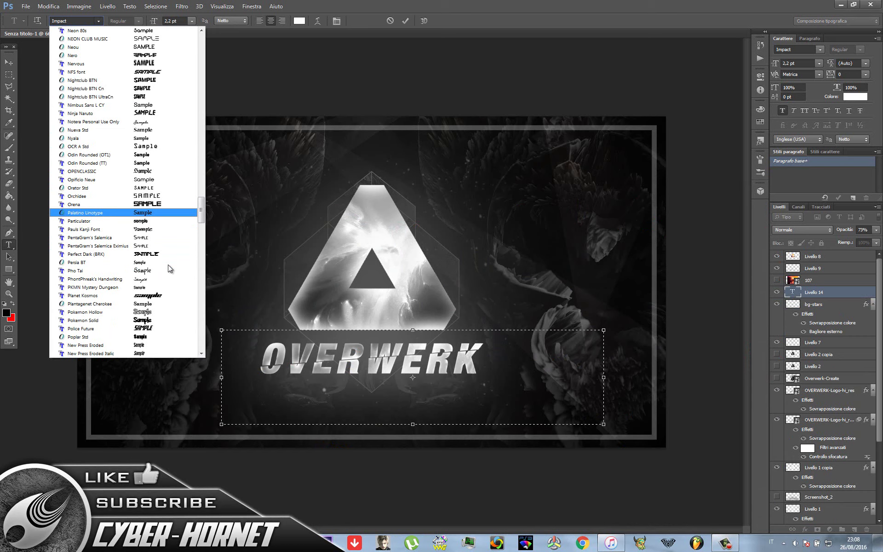
pyautogui.scroll(-2, 170, 268)
pyautogui.scroll(-2, 165, 253)
pyautogui.click(163, 244)
pyautogui.click(137, 22)
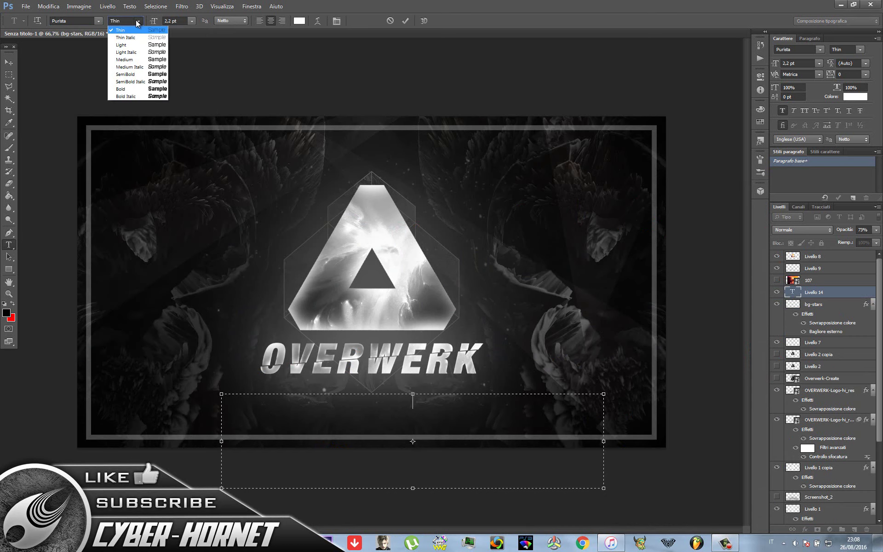
pyautogui.click(126, 38)
pyautogui.write('by Cyber-Hor')
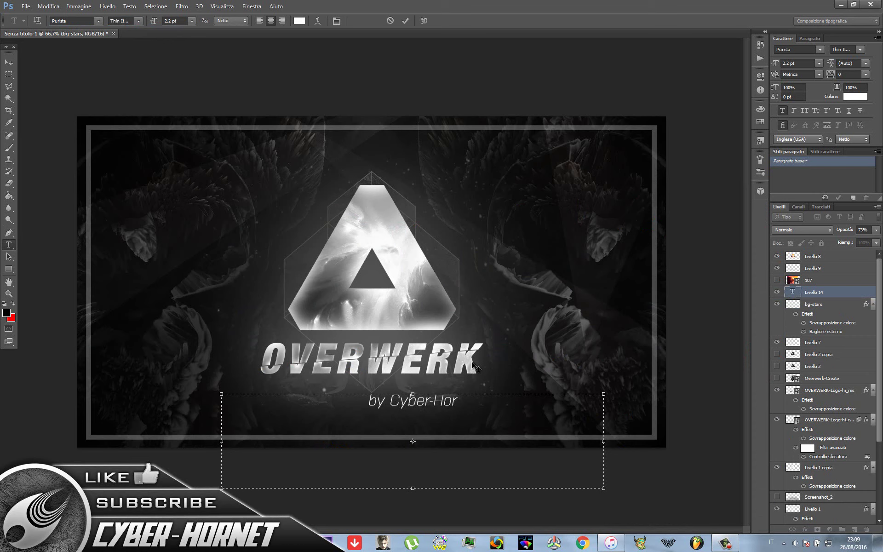
# - Set the credit text size to 0.8 pt and commit it
pyautogui.hotkey('ctrl', 'a')
pyautogui.click(174, 21)
pyautogui.press('Down')
pyautogui.press('Down')
pyautogui.write('.8')
pyautogui.press('Return')
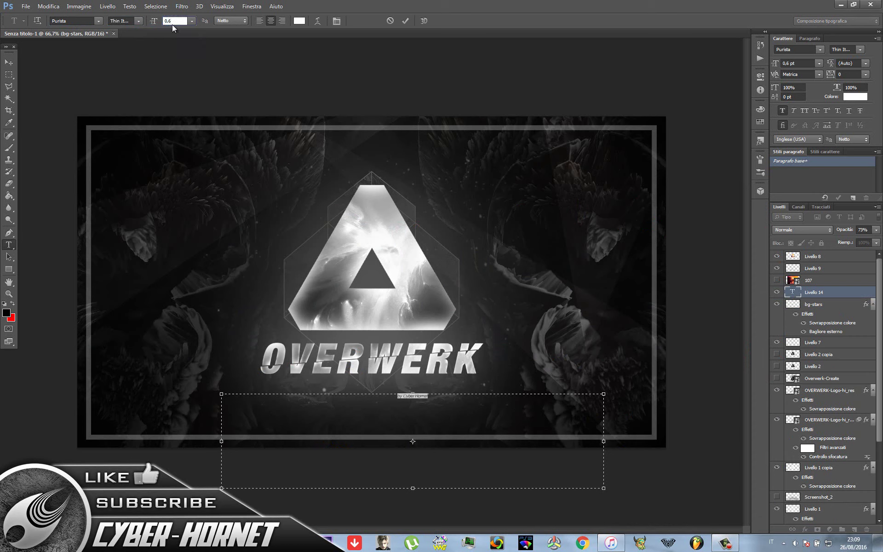
pyautogui.hotkey('ctrl', 'Return')
# - Centre the credit text under OVERWERK and hide the Screenshot_2 layer
pyautogui.press('v')
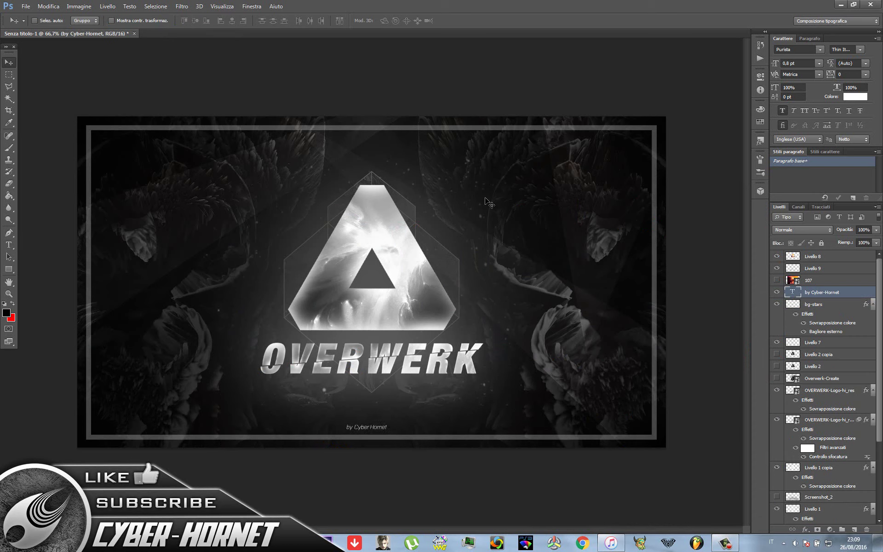
pyautogui.moveTo(128, 417); pyautogui.dragTo(657, 436)
pyautogui.click(777, 497)
# - Place the AVATAR ULTIMATE hornet image from the SIMBOLI folder above Livello 14
pyautogui.press('l')
pyautogui.scroll(-5, 823, 414)
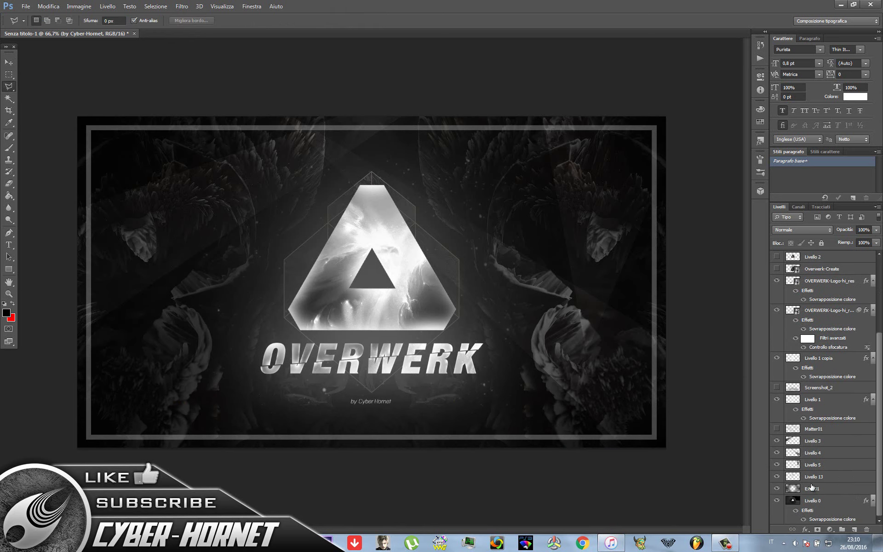
pyautogui.click(814, 488)
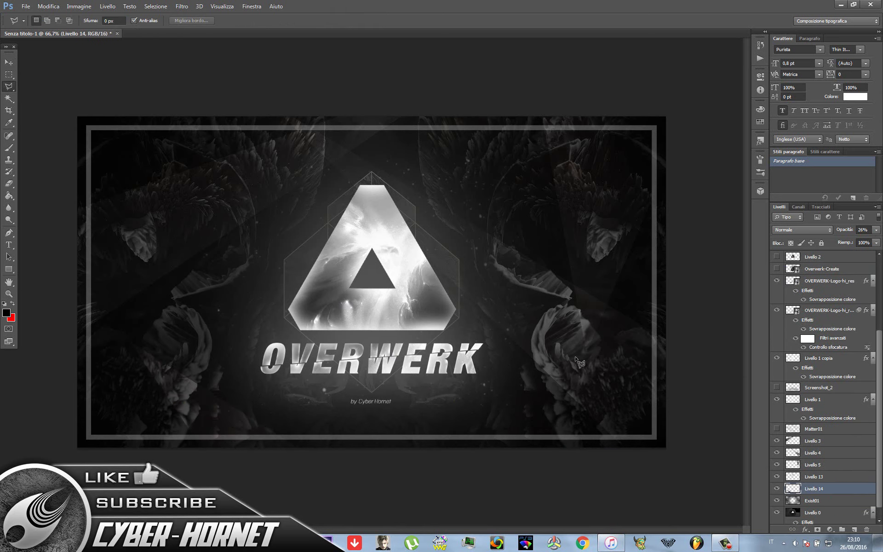
pyautogui.click(26, 6)
pyautogui.click(36, 147)
pyautogui.click(165, 22)
pyautogui.click(60, 195)
pyautogui.doubleClick(102, 57)
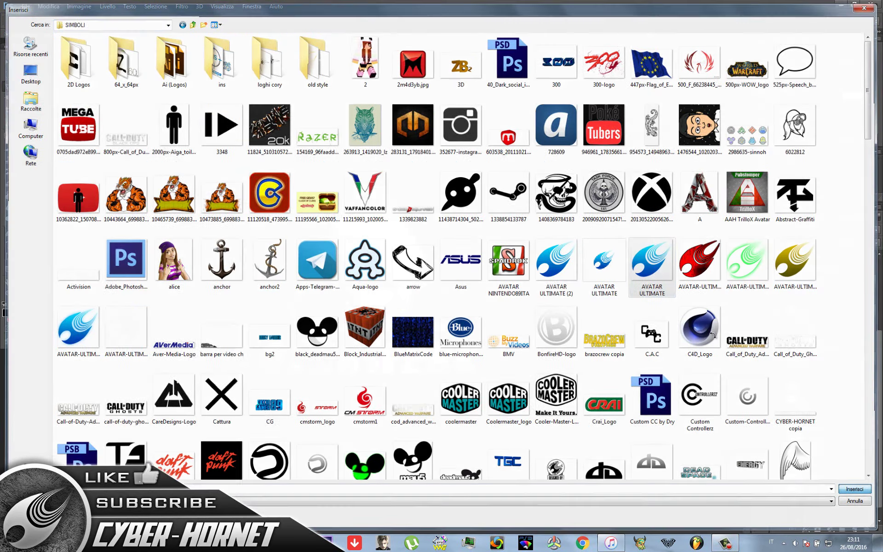
pyautogui.doubleClick(544, 262)
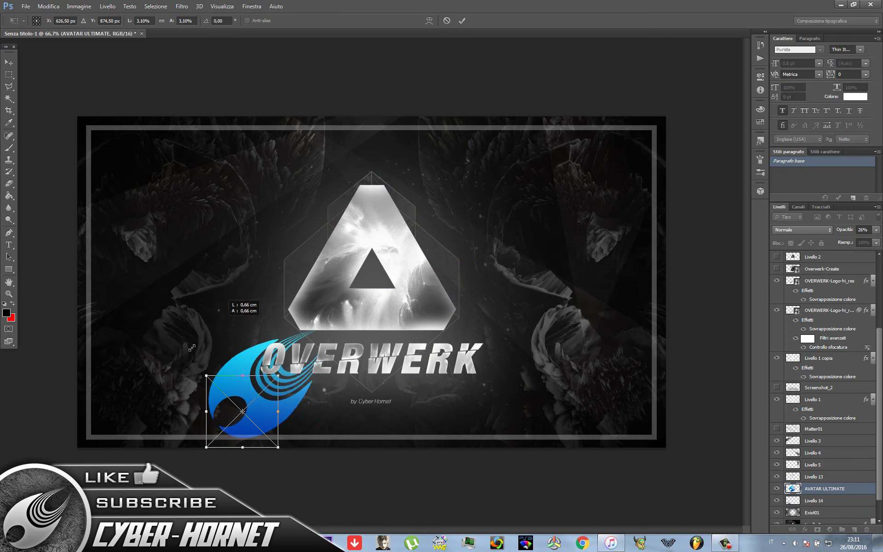
# - Shrink the hornet to a small icon and move it onto the credit text
pyautogui.moveTo(192, 347); pyautogui.dragTo(151, 363)
pyautogui.click(15, 65)
pyautogui.moveTo(218, 436); pyautogui.dragTo(340, 399)
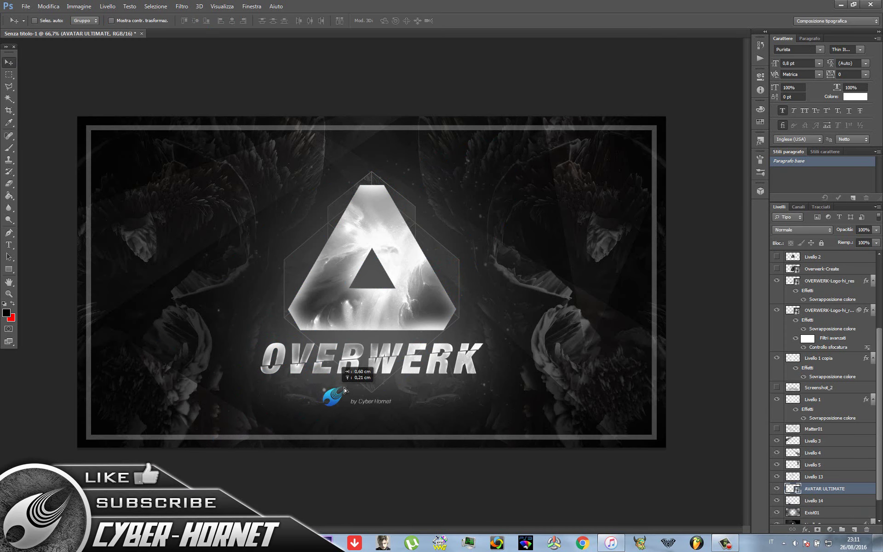
pyautogui.hotkey('ctrl', '+')
pyautogui.hotkey('ctrl', '+')
pyautogui.scroll(-5, 528, 416)
pyautogui.click(60, 8)
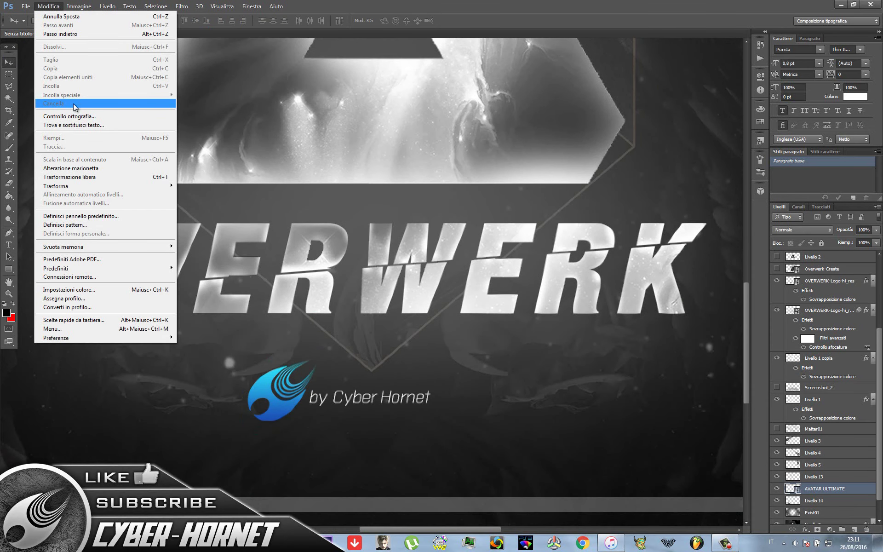
pyautogui.click(97, 176)
pyautogui.click(50, 6)
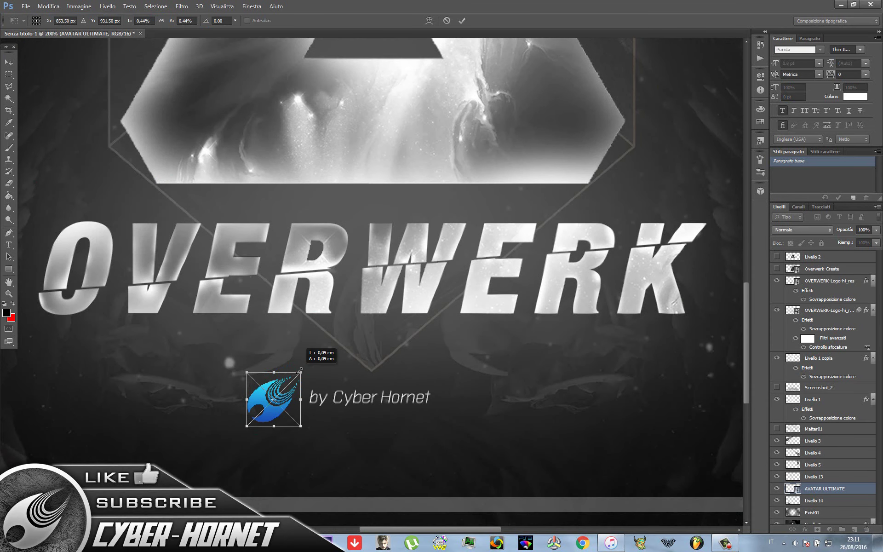
pyautogui.click(8, 61)
pyautogui.click(392, 199)
pyautogui.moveTo(276, 390); pyautogui.dragTo(373, 388)
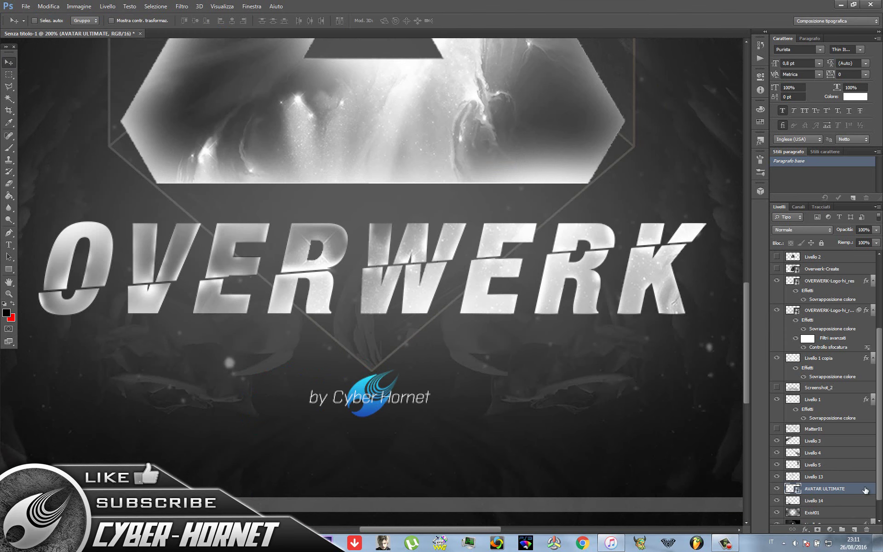
# - Give the hornet layer a white Color Overlay and 26% opacity
pyautogui.doubleClick(827, 489)
pyautogui.click(612, 305)
pyautogui.click(733, 228)
pyautogui.click(587, 327)
pyautogui.click(851, 315)
pyautogui.click(847, 209)
pyautogui.scroll(8, 828, 414)
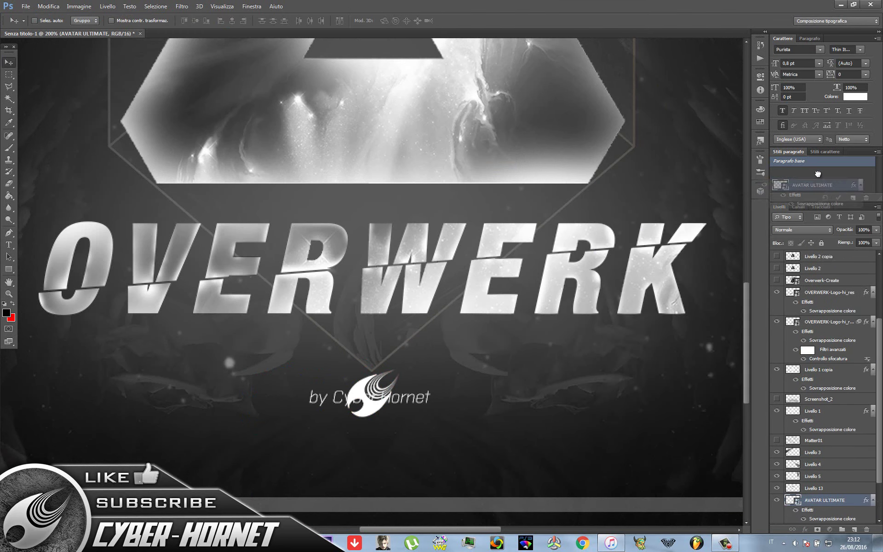
pyautogui.click(876, 230)
pyautogui.moveTo(849, 236); pyautogui.dragTo(846, 238)
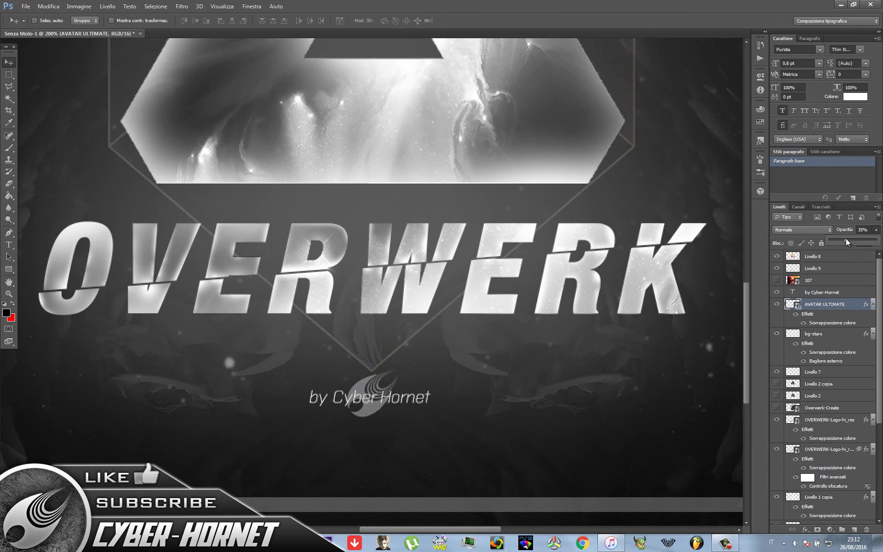
# - Switch to the Eraser with a 34 px brush
pyautogui.click(9, 183)
pyautogui.rightClick(407, 387)
pyautogui.click(344, 400)
pyautogui.rightClick(353, 404)
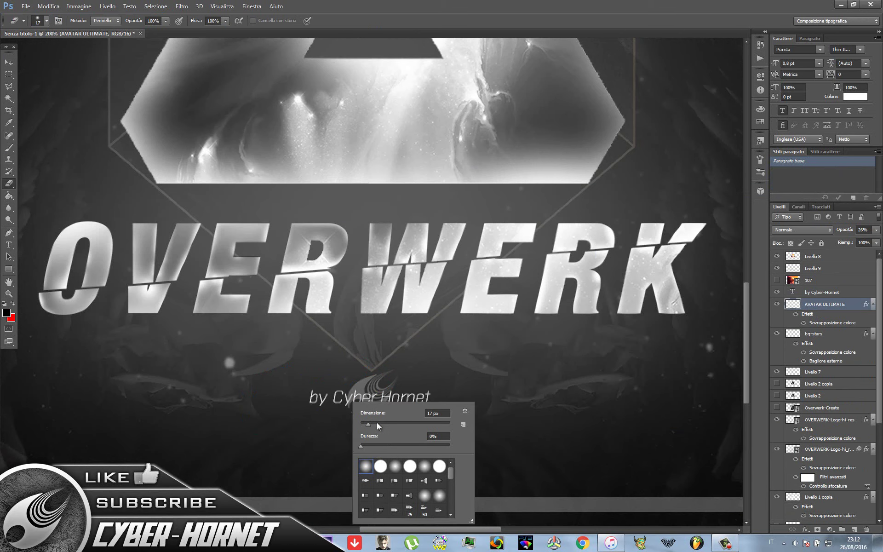
pyautogui.click(377, 424)
# - Nudge the credit text down and set its opacity to 90%
pyautogui.press('v')
pyautogui.hotkey('alt', ']')
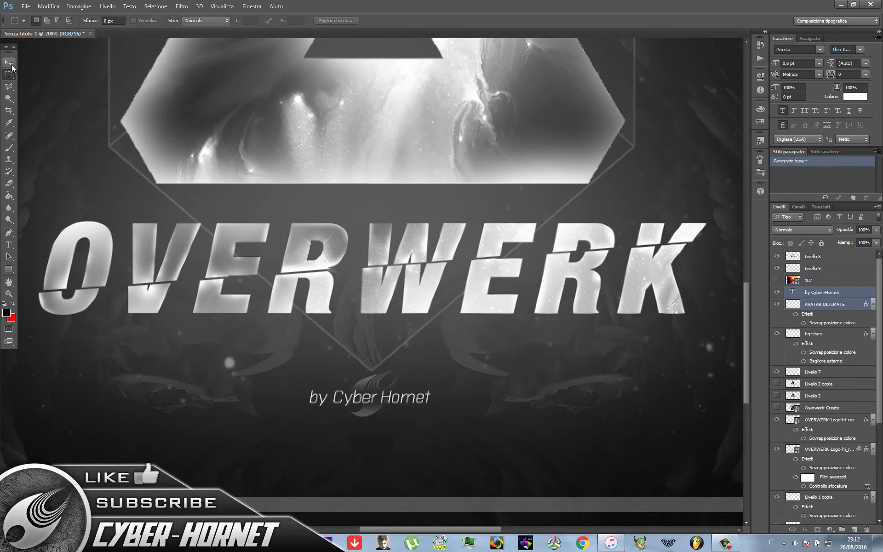
pyautogui.press('Down')
pyautogui.press('Down')
pyautogui.press('Down')
pyautogui.hotkey('ctrl', '0')
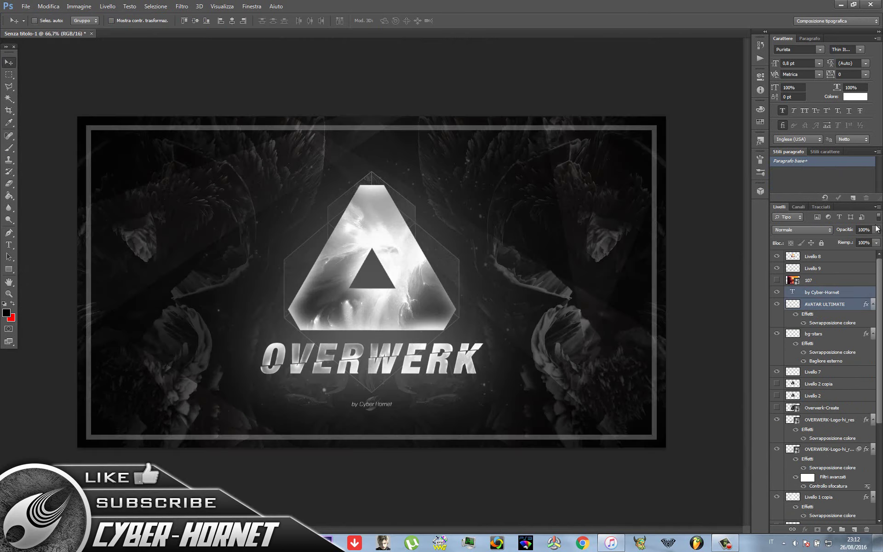
pyautogui.click(833, 313)
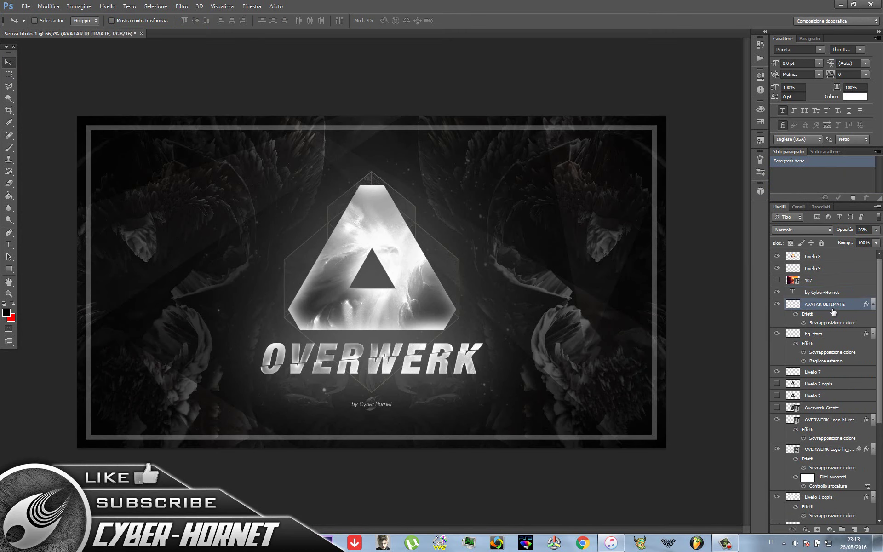
pyautogui.hotkey('alt', ']')
pyautogui.write('90')
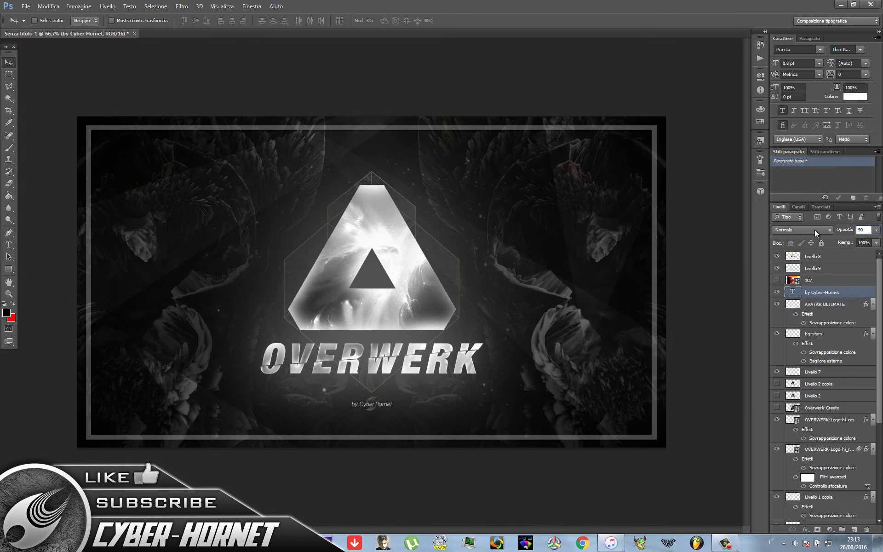
# - Save the wallpaper as over.psd in the desktop folder
pyautogui.hotkey('ctrl', 'shift', 's')
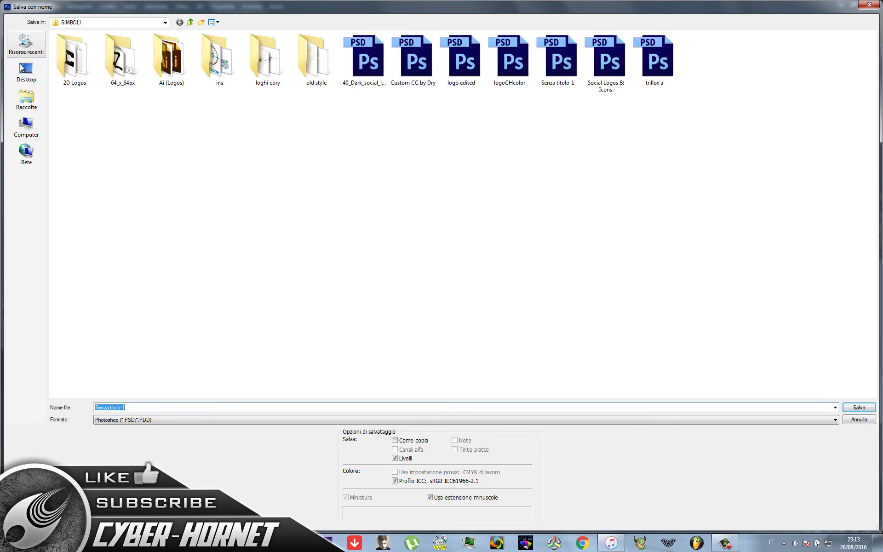
pyautogui.click(25, 71)
pyautogui.doubleClick(96, 46)
pyautogui.write('over')
pyautogui.press('Return')
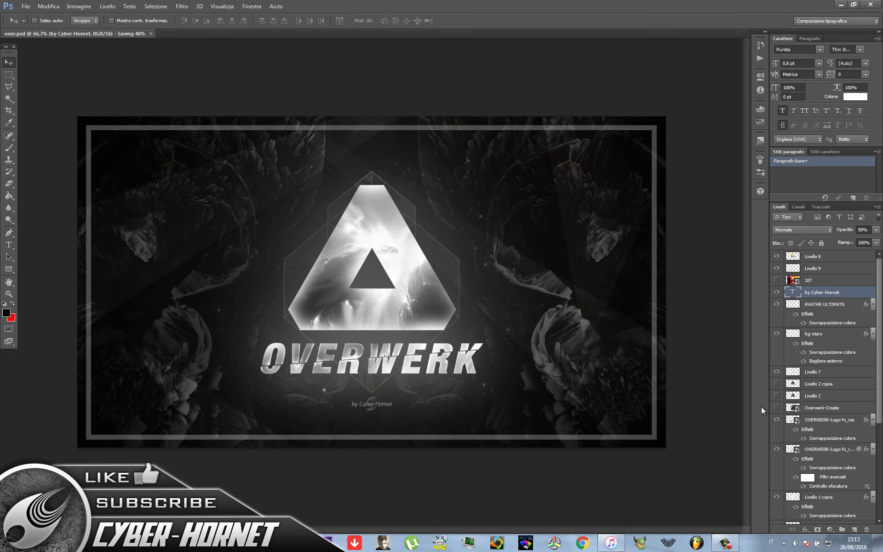
# - Toggle Livello 9 and other layers' visibility to compare the triangle
pyautogui.click(816, 257)
pyautogui.click(776, 268)
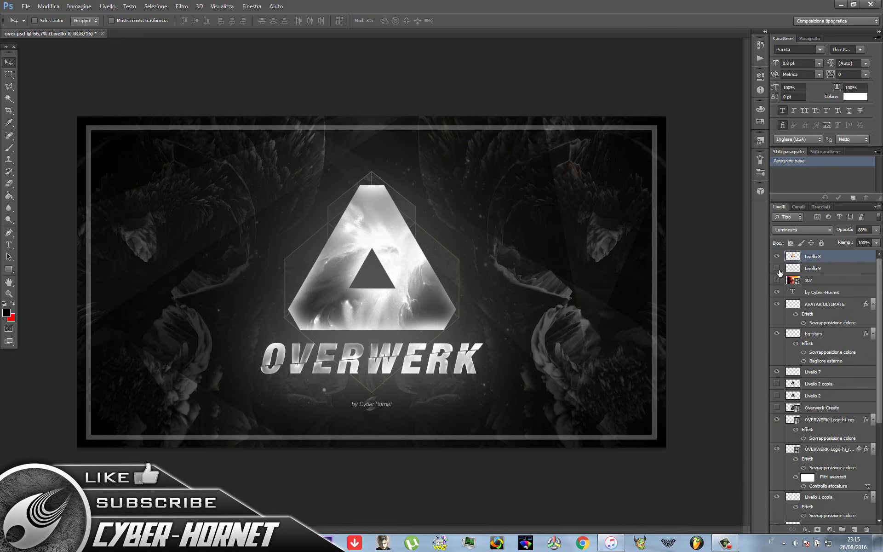
pyautogui.scroll(-2, 792, 438)
pyautogui.click(777, 461)
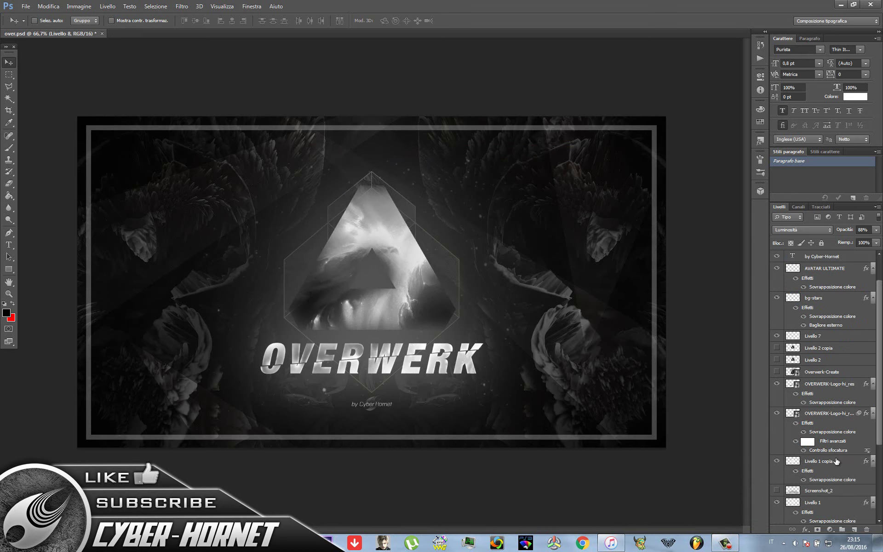
pyautogui.scroll(2, 792, 437)
pyautogui.keyDown('ctrl'); pyautogui.click(824, 497); pyautogui.keyUp('ctrl')
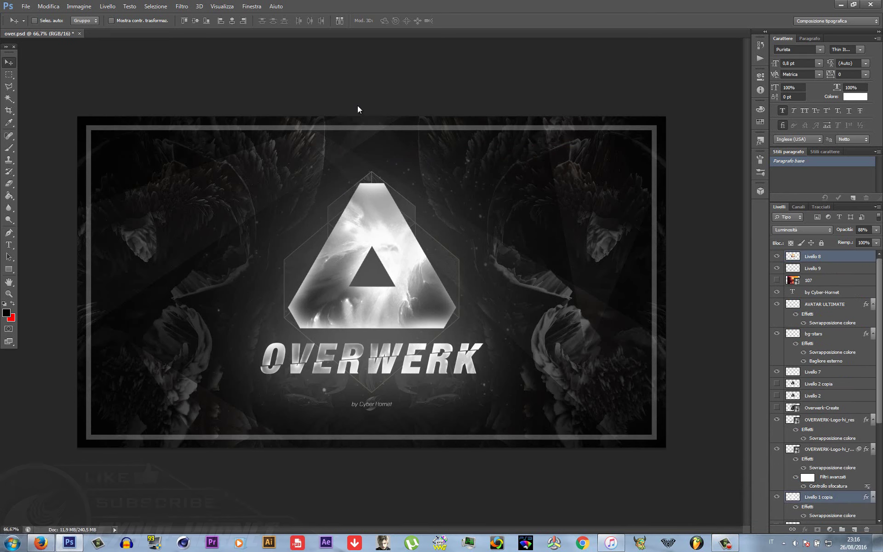